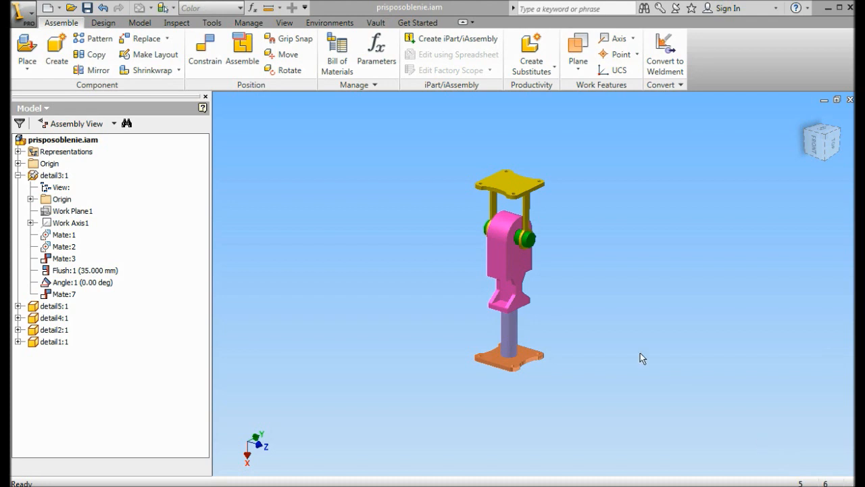
# Step: Create a new static stress analysis simulation of the assembly with the Single Point objective and Bonded default contacts
pyautogui.press('F2')
pyautogui.moveTo(550, 320); pyautogui.dragTo(567, 348)
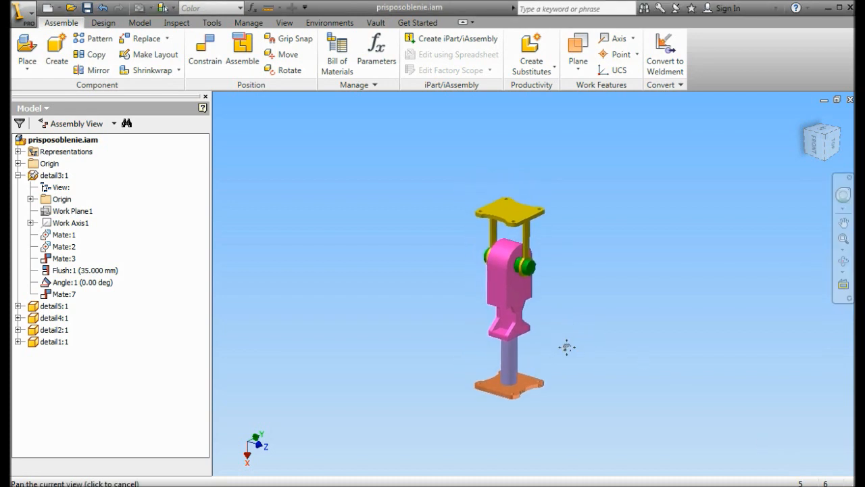
pyautogui.moveTo(452, 276); pyautogui.dragTo(416, 257, button='middle')
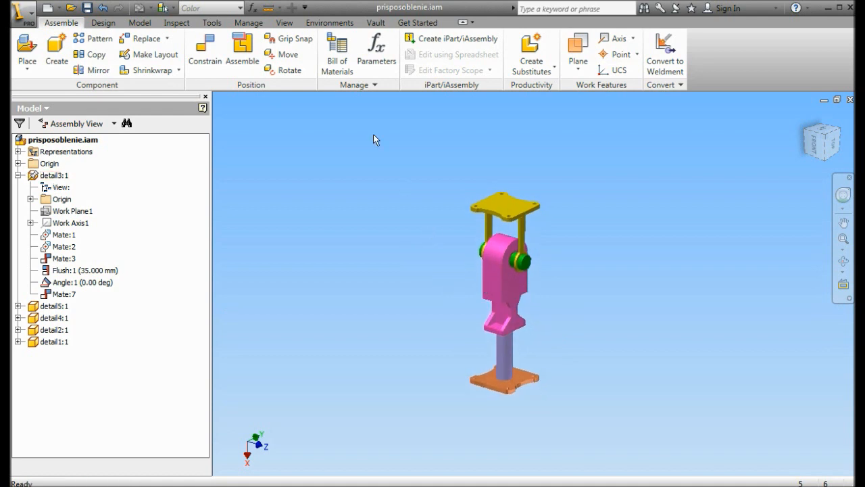
pyautogui.click(336, 22)
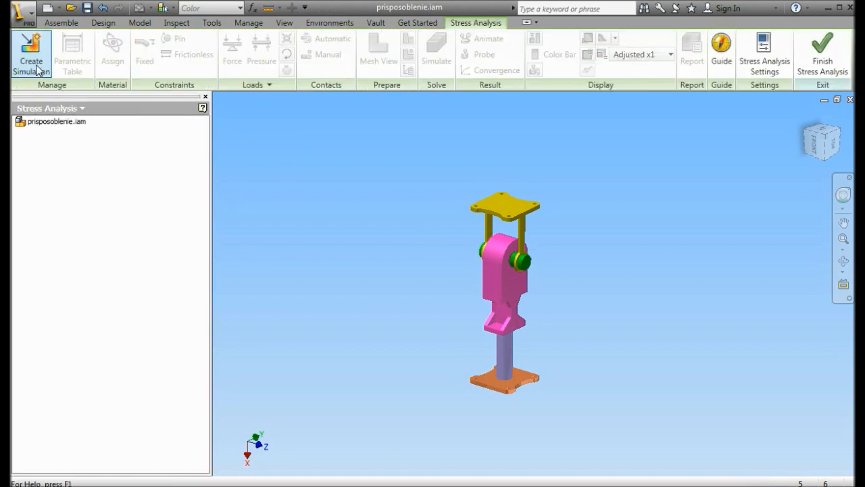
pyautogui.click(33, 65)
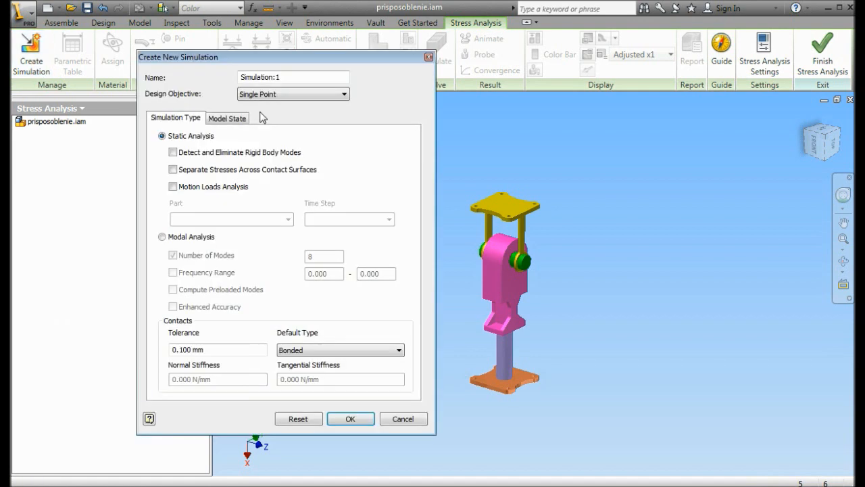
pyautogui.moveTo(280, 57); pyautogui.dragTo(354, 58)
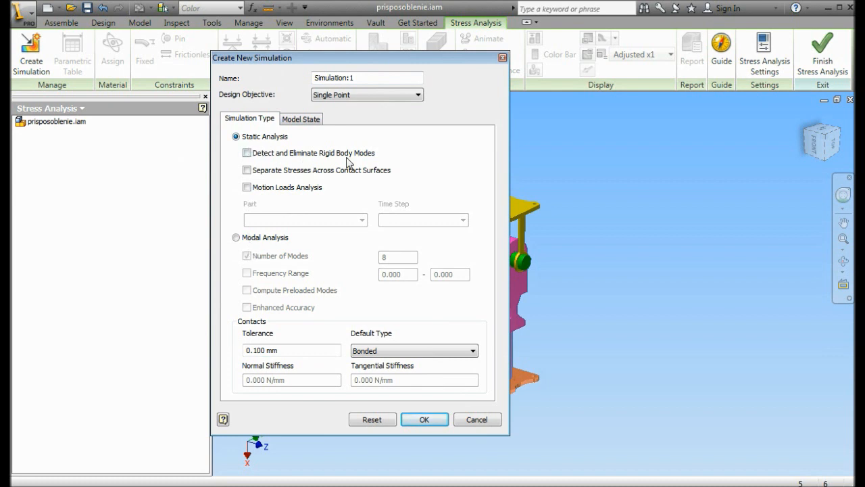
pyautogui.click(374, 98)
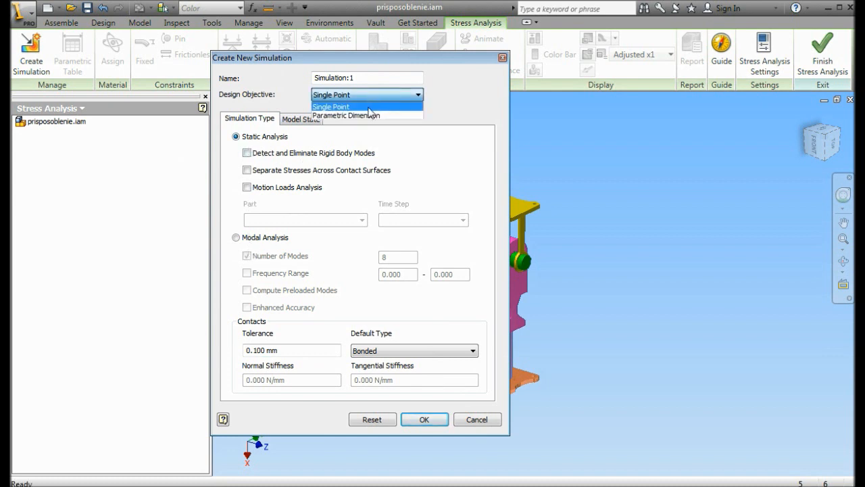
pyautogui.click(467, 113)
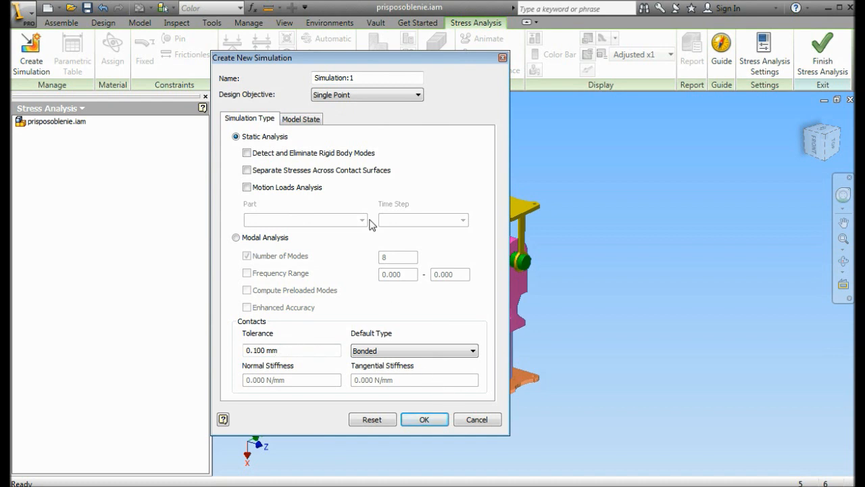
pyautogui.click(423, 419)
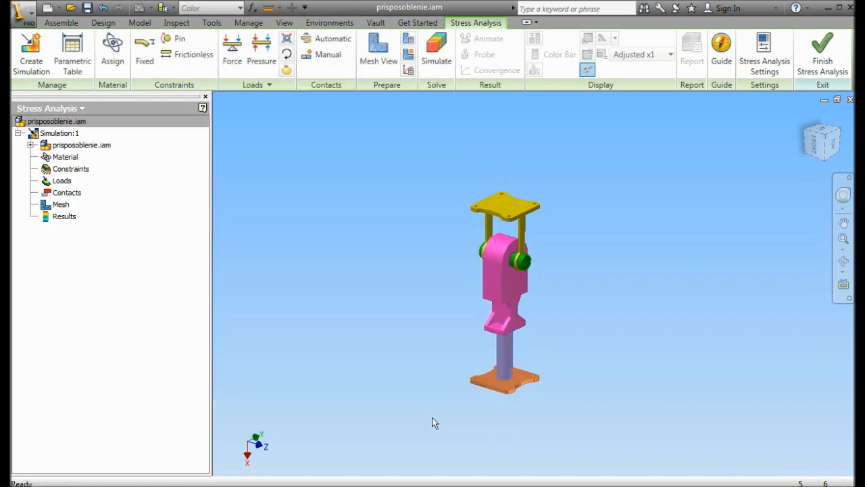
# Step: Open the simulation's material assignments and override the material of detail3:1 with S235JR
pyautogui.click(31, 145)
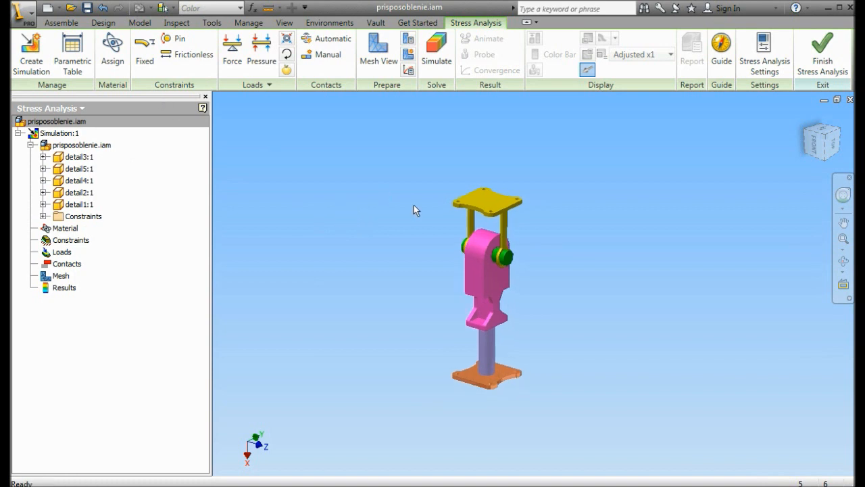
pyautogui.click(113, 54)
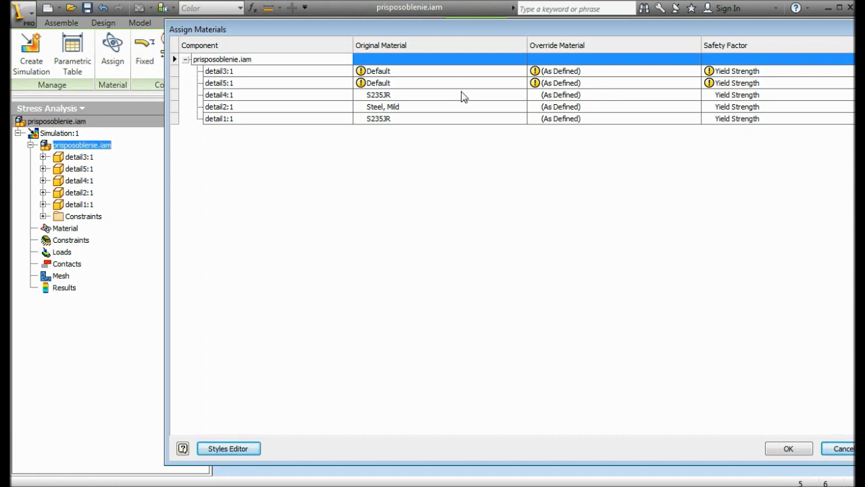
pyautogui.moveTo(428, 30); pyautogui.dragTo(409, 61)
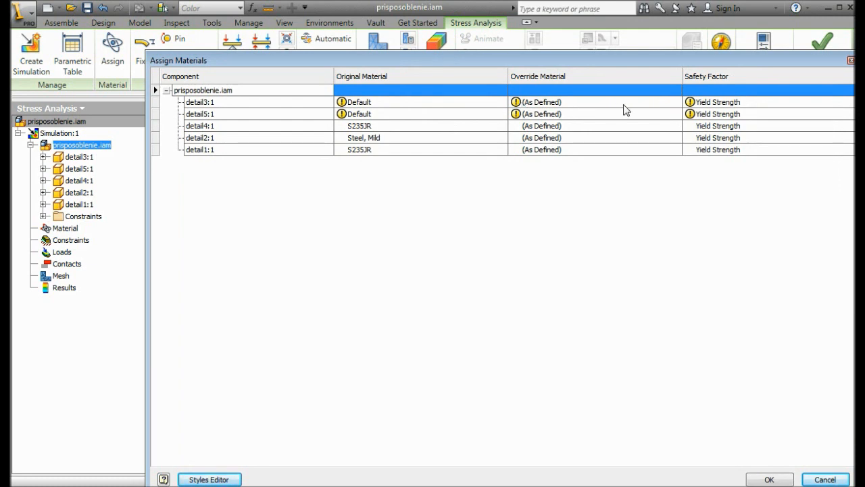
pyautogui.click(673, 104)
pyautogui.click(674, 101)
pyautogui.moveTo(689, 160); pyautogui.dragTo(686, 274)
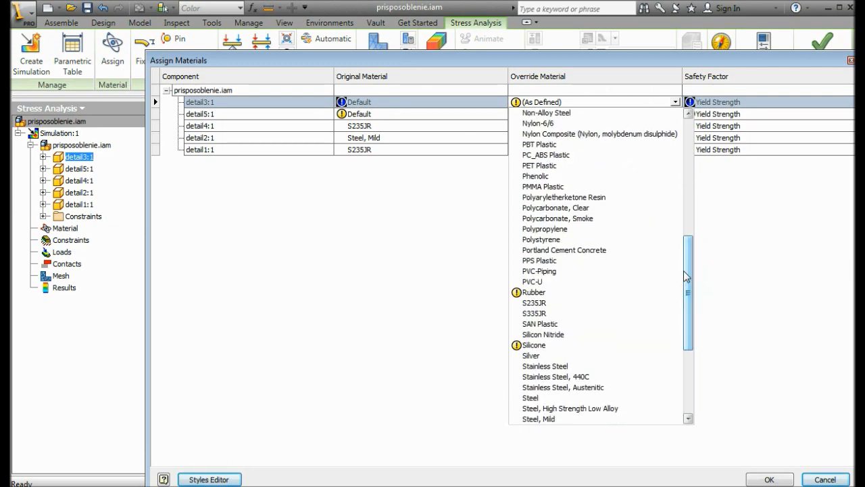
pyautogui.click(535, 306)
# Step: Override the material of detail5:1 with S235JR and accept the material assignments
pyautogui.click(656, 116)
pyautogui.click(675, 114)
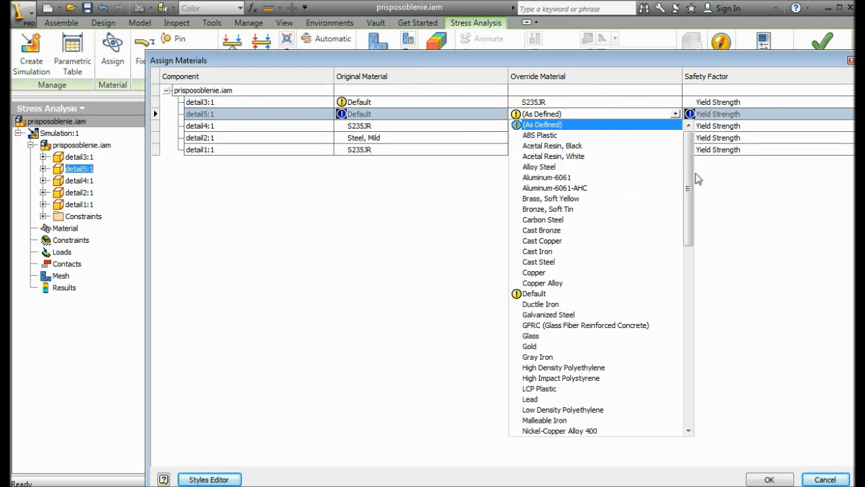
pyautogui.moveTo(688, 140); pyautogui.dragTo(698, 291)
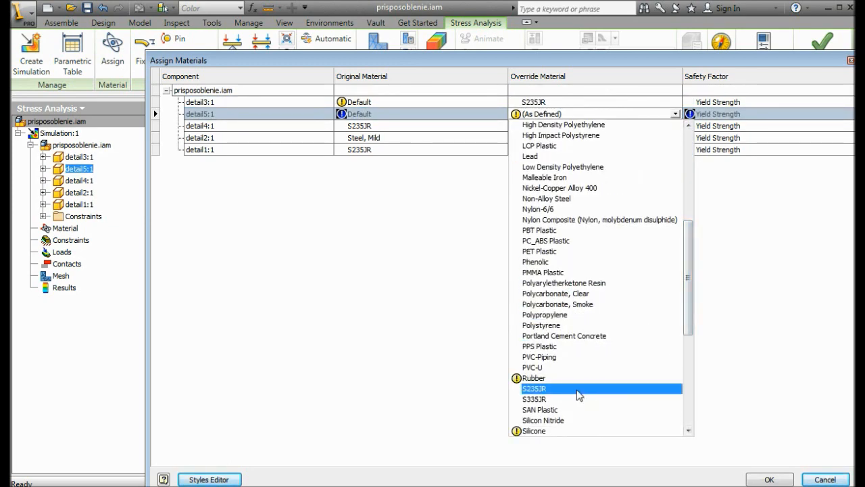
pyautogui.click(581, 390)
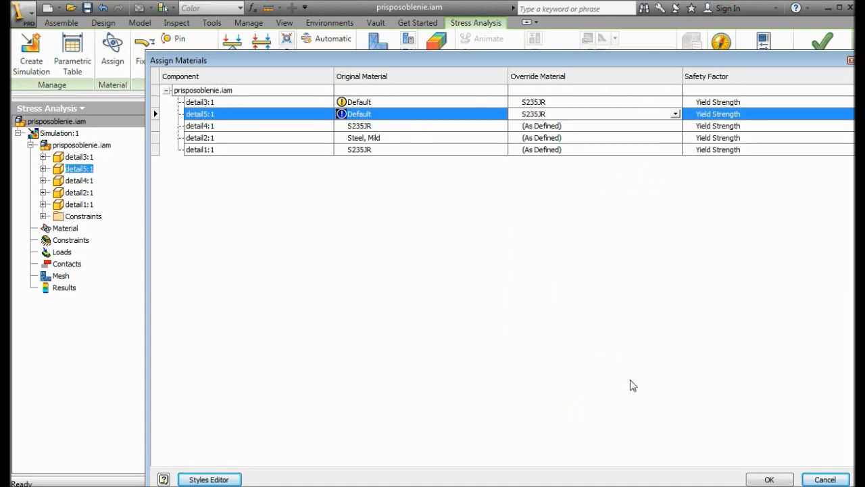
pyautogui.click(771, 480)
# Step: Apply a fixed constraint to the top face of the yellow upper plate
pyautogui.moveTo(392, 217); pyautogui.dragTo(380, 209, button='middle')
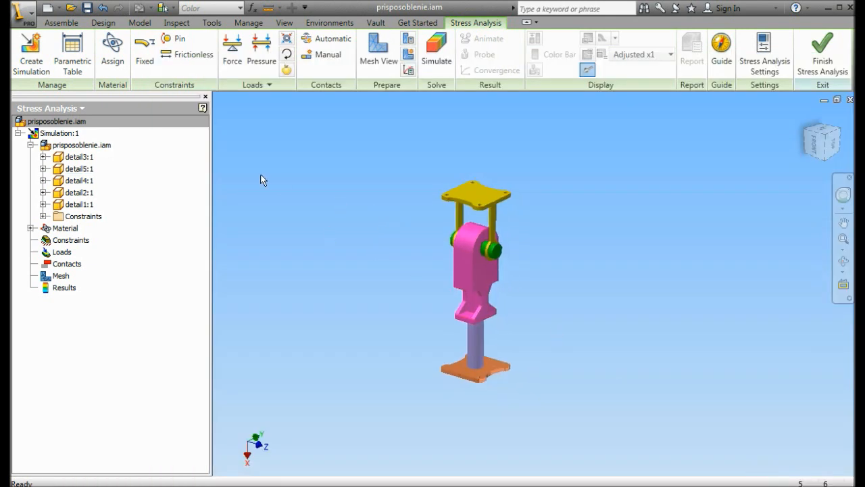
pyautogui.scroll(-5, 440, 243)
pyautogui.scroll(4, 440, 243)
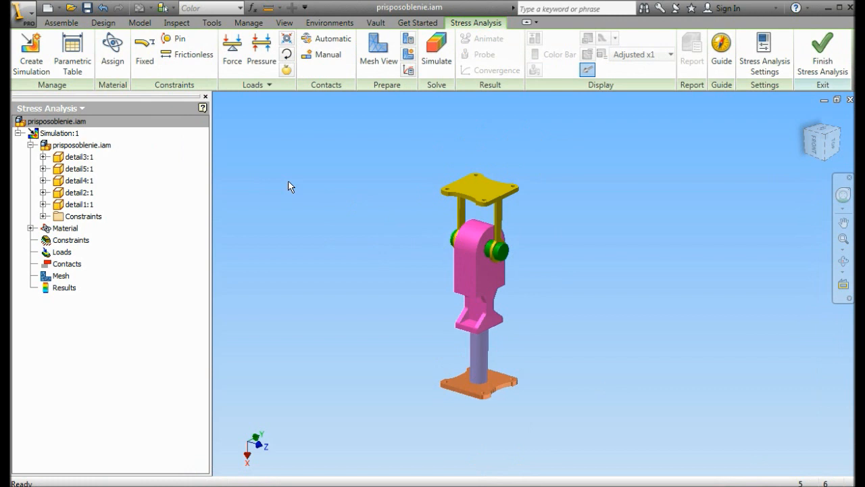
pyautogui.click(144, 53)
pyautogui.click(478, 185)
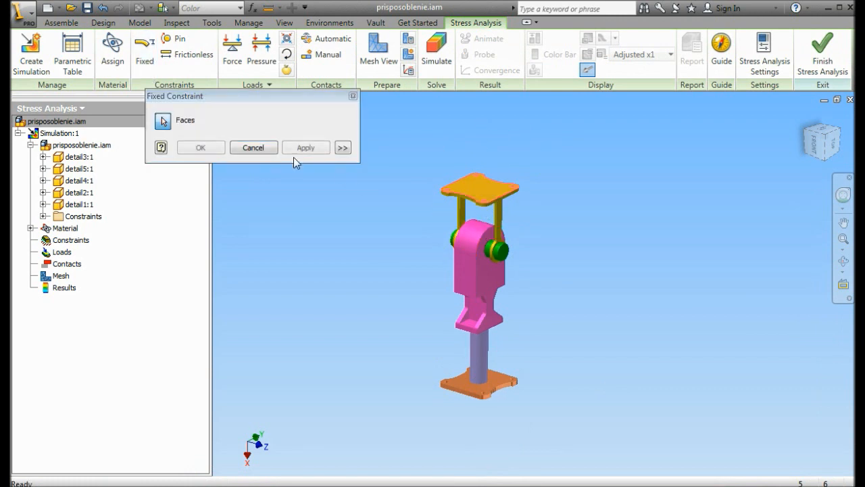
pyautogui.click(306, 151)
pyautogui.click(259, 150)
# Step: Apply a 30000 N force to the underside of the orange base plate, with its direction reversed to pull downward
pyautogui.moveTo(599, 254); pyautogui.dragTo(562, 199, button='middle')
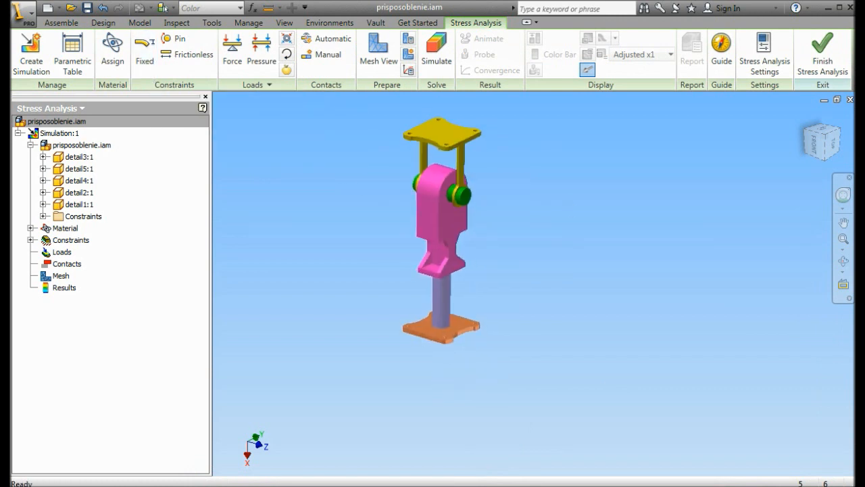
pyautogui.click(844, 261)
pyautogui.moveTo(583, 274); pyautogui.dragTo(554, 219)
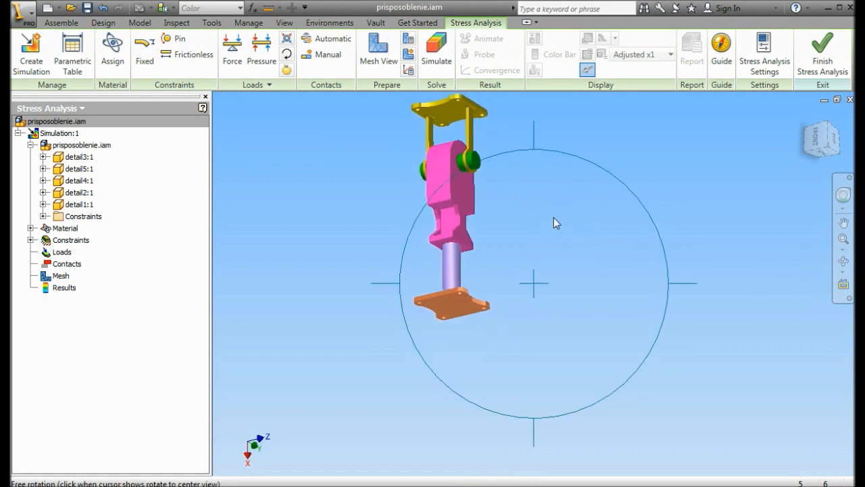
pyautogui.press('Escape')
pyautogui.click(232, 53)
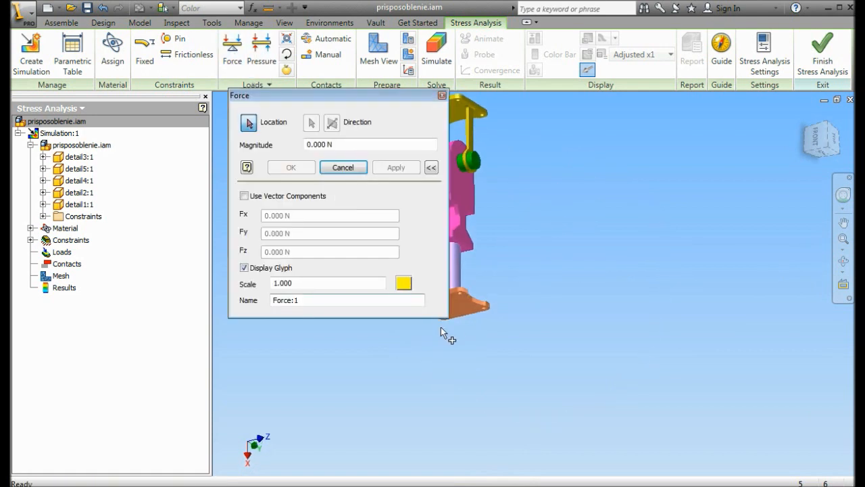
pyautogui.click(458, 298)
pyautogui.keyDown('shift'); pyautogui.moveTo(506, 349); pyautogui.dragTo(563, 319, button='middle'); pyautogui.keyUp('shift')
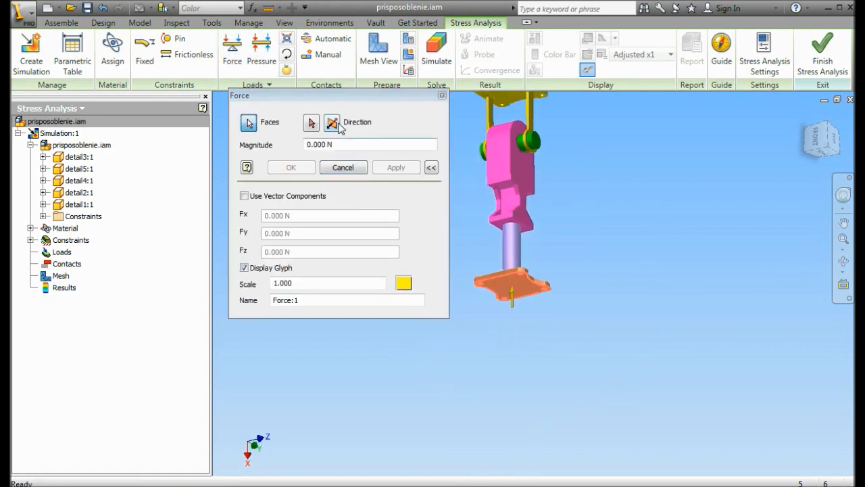
pyautogui.click(351, 144)
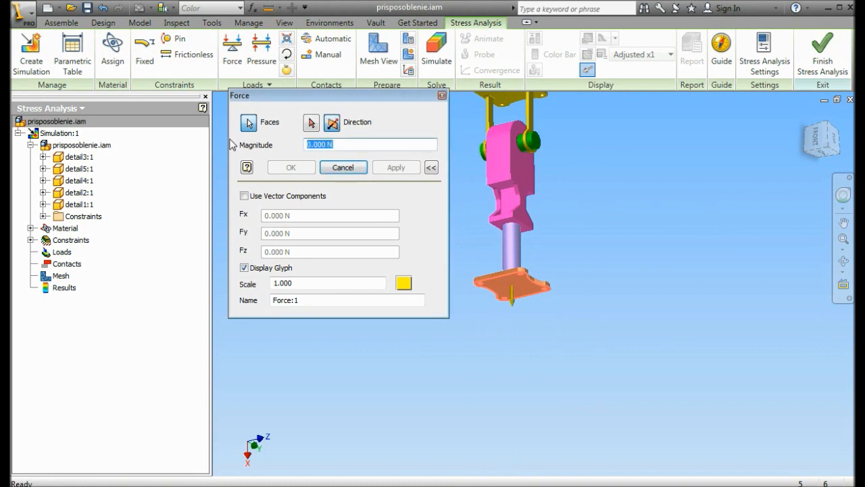
pyautogui.write('30000')
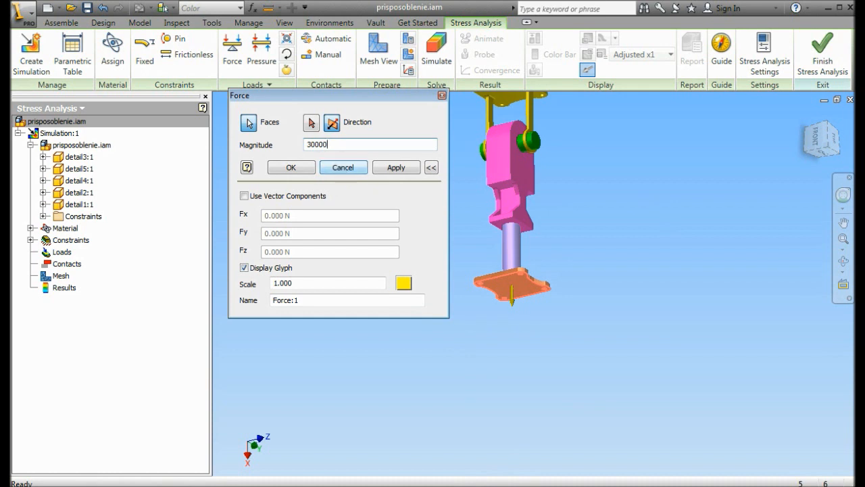
pyautogui.click(401, 170)
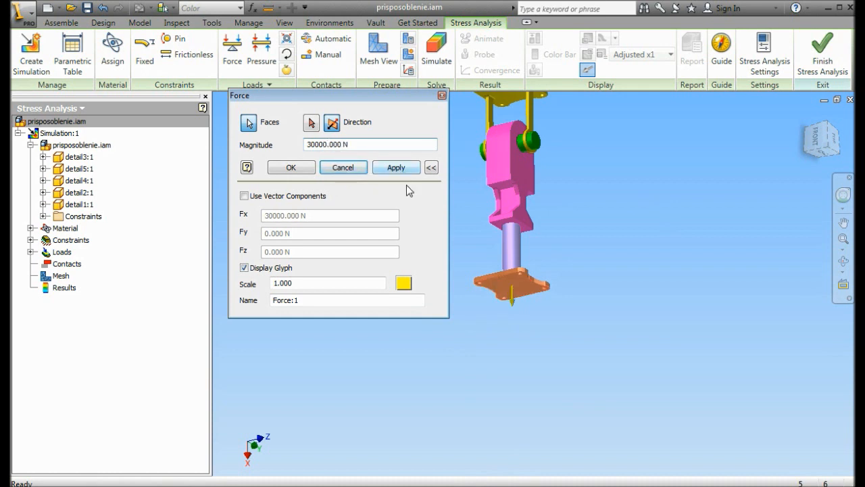
pyautogui.click(343, 168)
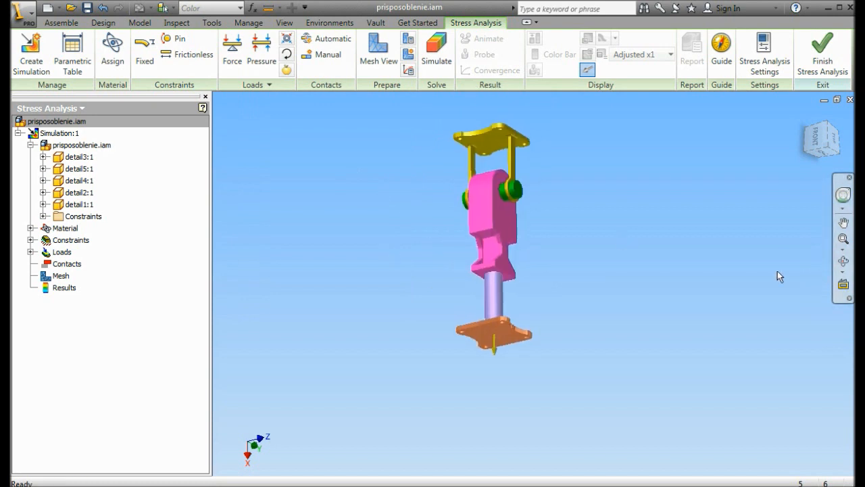
# Step: Generate the automatic contacts between the assembly's parts
pyautogui.click(31, 239)
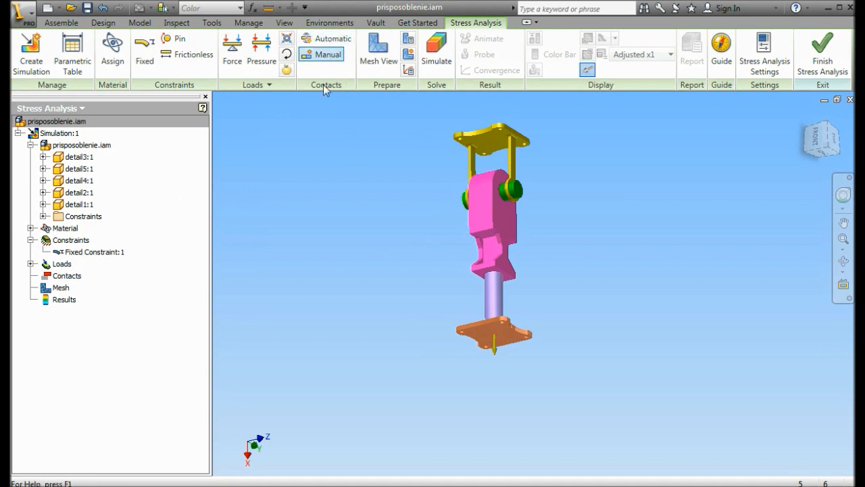
pyautogui.moveTo(373, 198); pyautogui.dragTo(365, 229, button='middle')
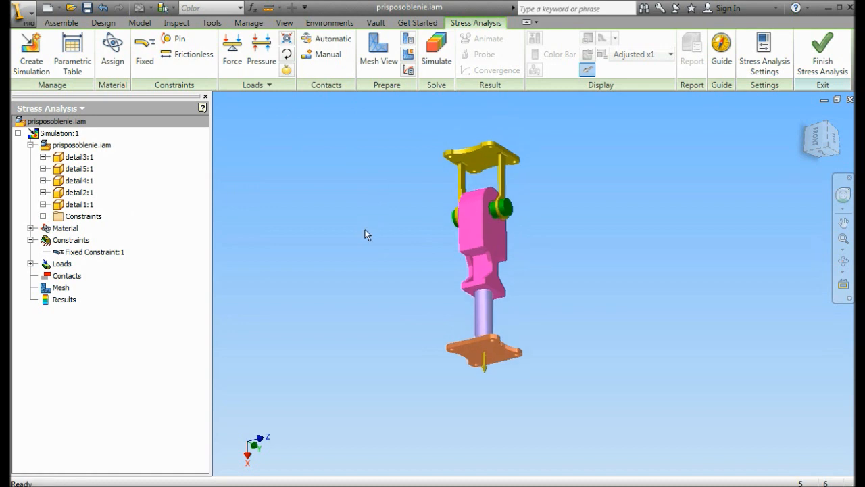
pyautogui.click(323, 39)
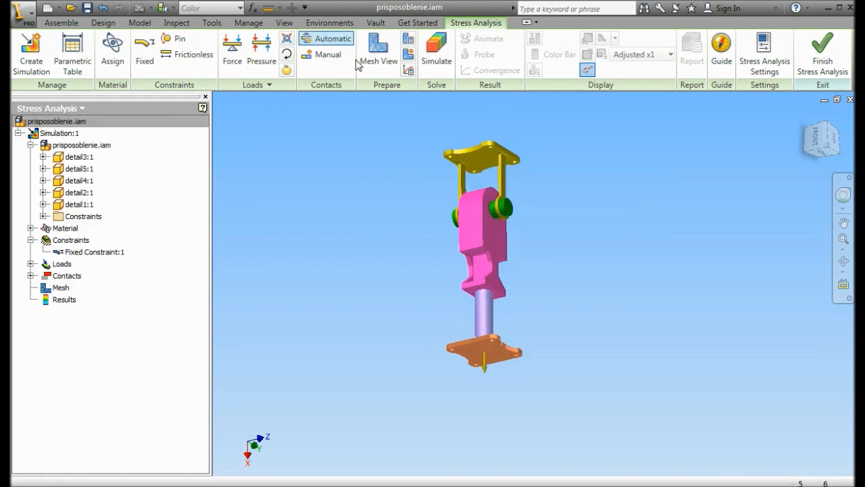
# Step: Add a gravity load of 9810 mm/s^2 along the pink body's short vertical edge, reversed to act downward
pyautogui.moveTo(376, 144); pyautogui.dragTo(371, 161, button='middle')
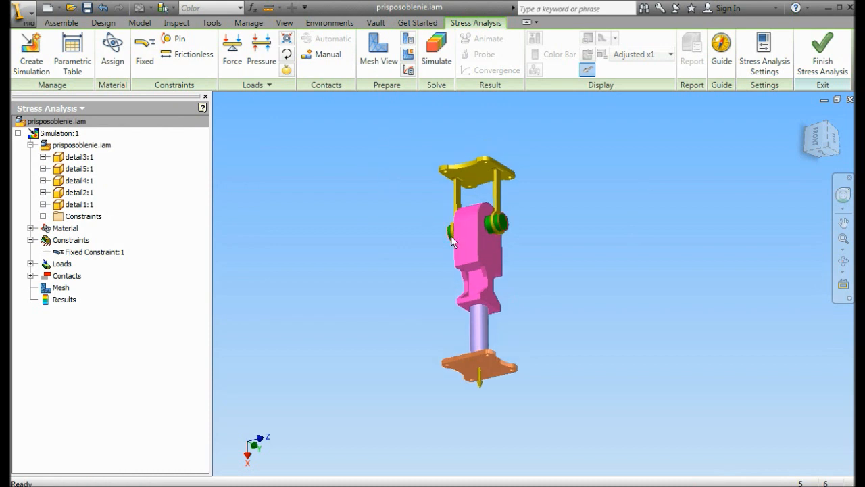
pyautogui.keyDown('shift'); pyautogui.moveTo(337, 197); pyautogui.dragTo(340, 193, button='middle'); pyautogui.keyUp('shift')
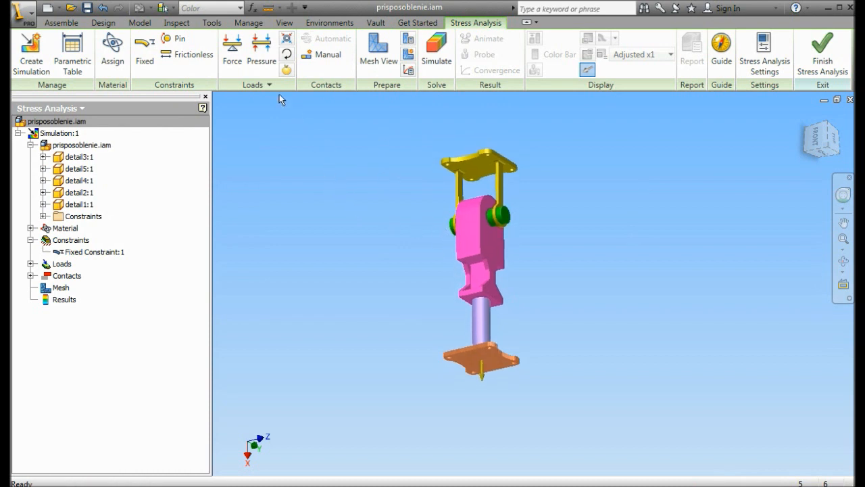
pyautogui.scroll(-1, 303, 123)
pyautogui.click(286, 70)
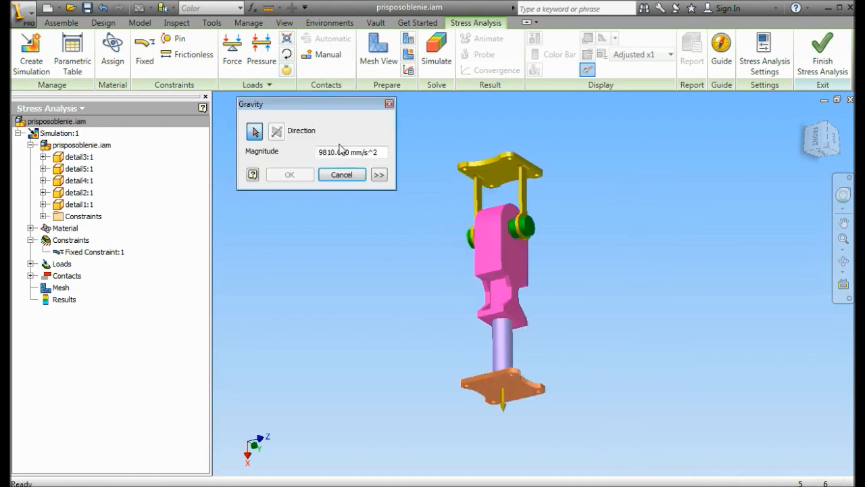
pyautogui.scroll(-4, 498, 325)
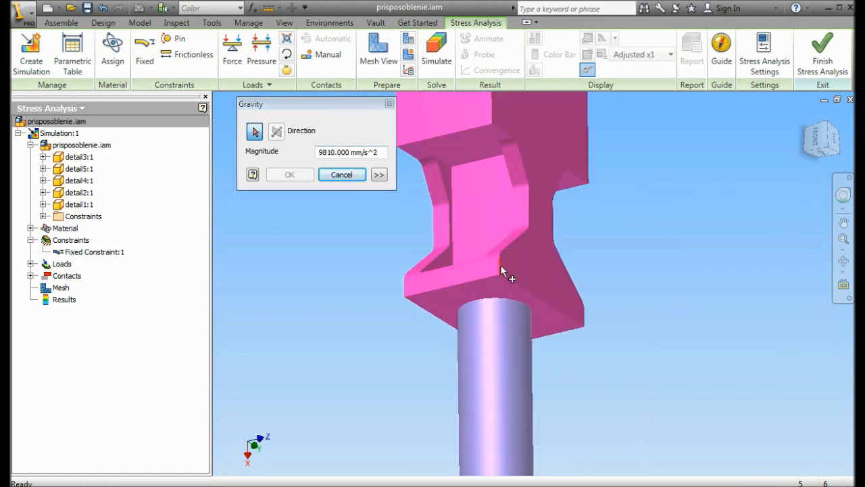
pyautogui.click(500, 265)
pyautogui.scroll(5, 522, 290)
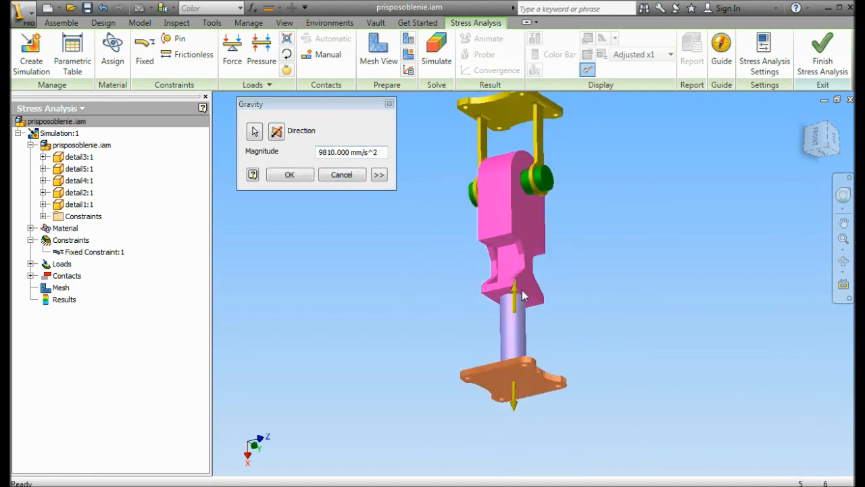
pyautogui.click(290, 175)
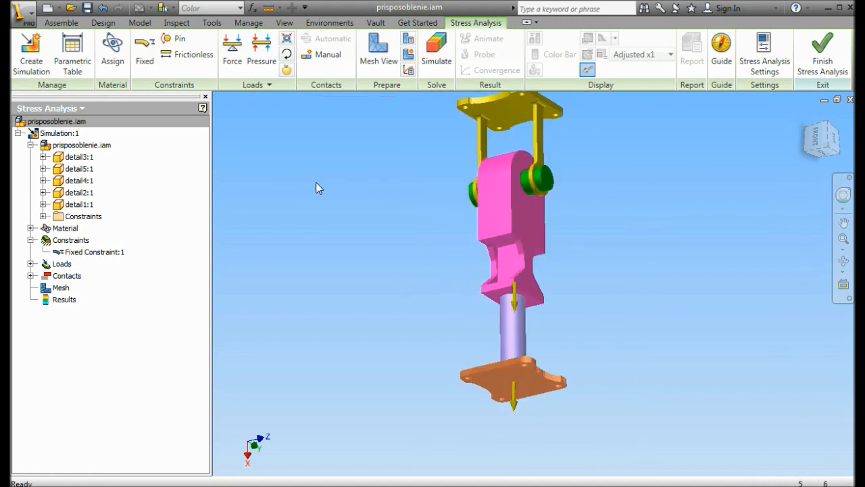
# Step: Check the average and minimum element size, grading factor and maximum turn angle in the mesh settings
pyautogui.click(843, 261)
pyautogui.moveTo(637, 270); pyautogui.dragTo(560, 344)
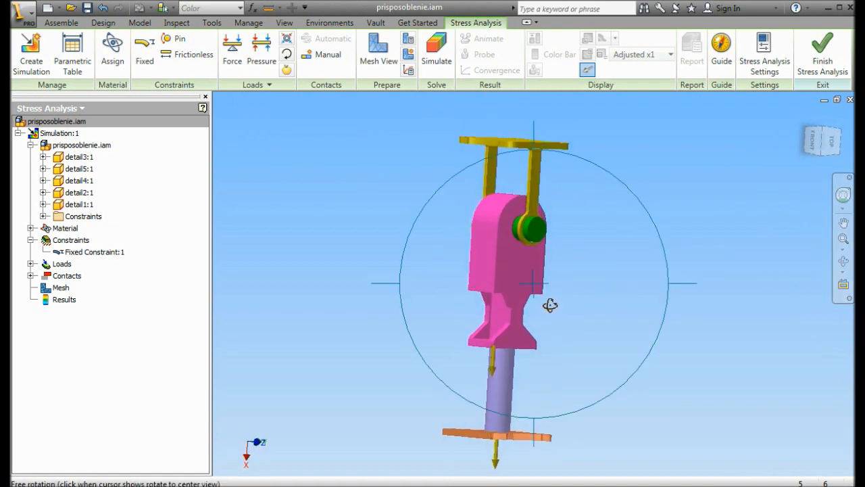
pyautogui.moveTo(532, 290); pyautogui.dragTo(531, 276, button='middle')
pyautogui.press('Escape')
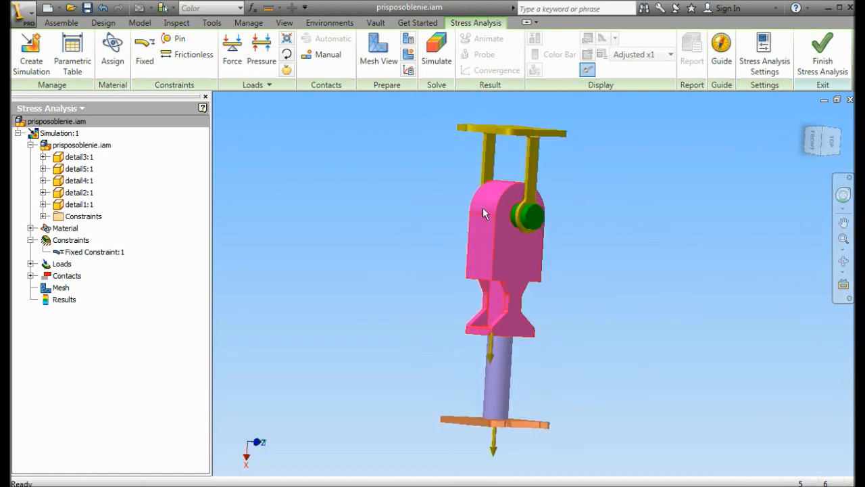
pyautogui.click(407, 38)
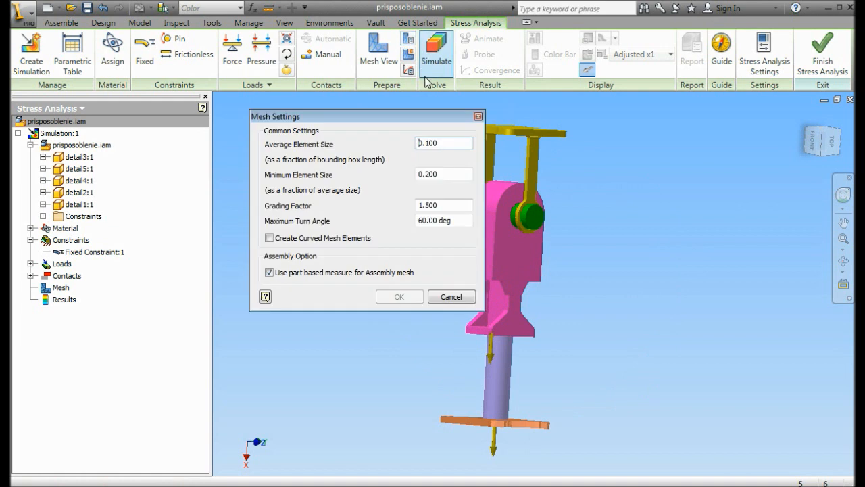
pyautogui.moveTo(326, 117); pyautogui.dragTo(333, 113)
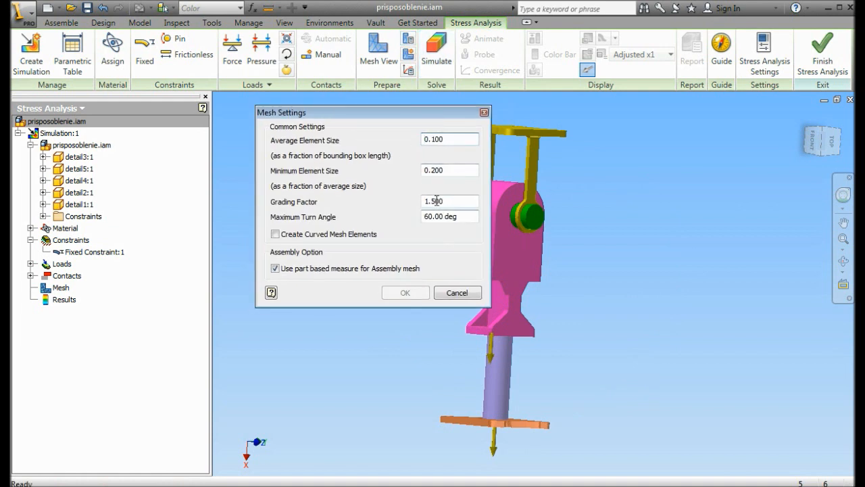
pyautogui.moveTo(427, 112); pyautogui.dragTo(427, 108)
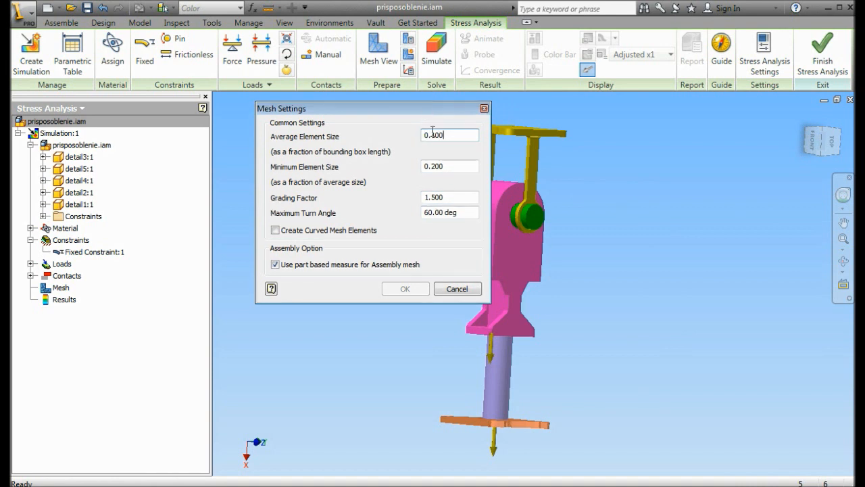
pyautogui.click(457, 288)
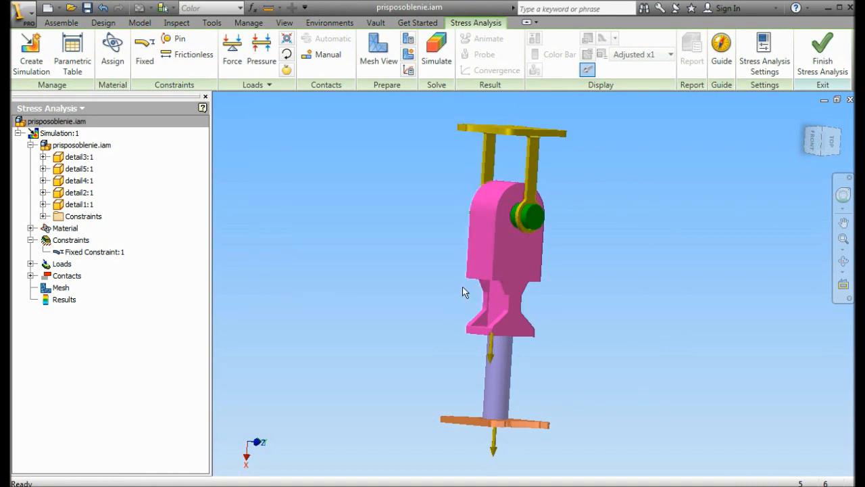
# Step: Generate the finite element mesh and display it on the whole assembly
pyautogui.click(380, 55)
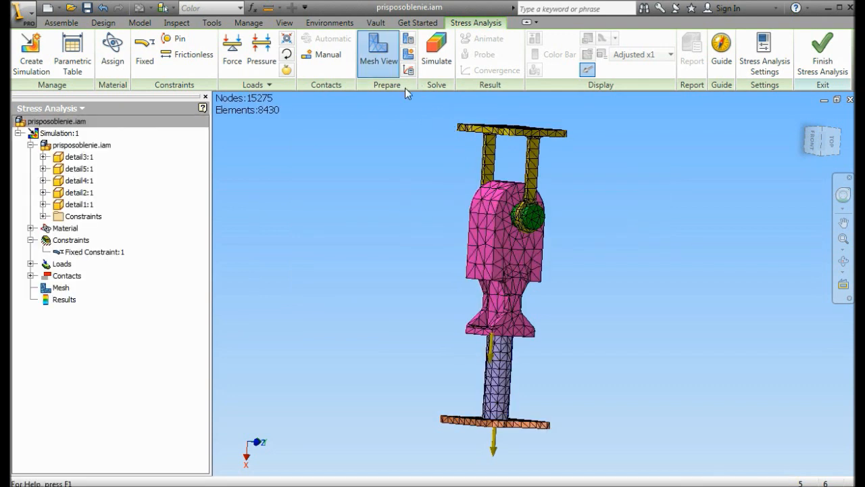
pyautogui.moveTo(470, 181)
pyautogui.mouseDown(button='middle')
pyautogui.moveTo(465, 187)
pyautogui.moveTo(466, 168)
pyautogui.mouseUp(button='middle')
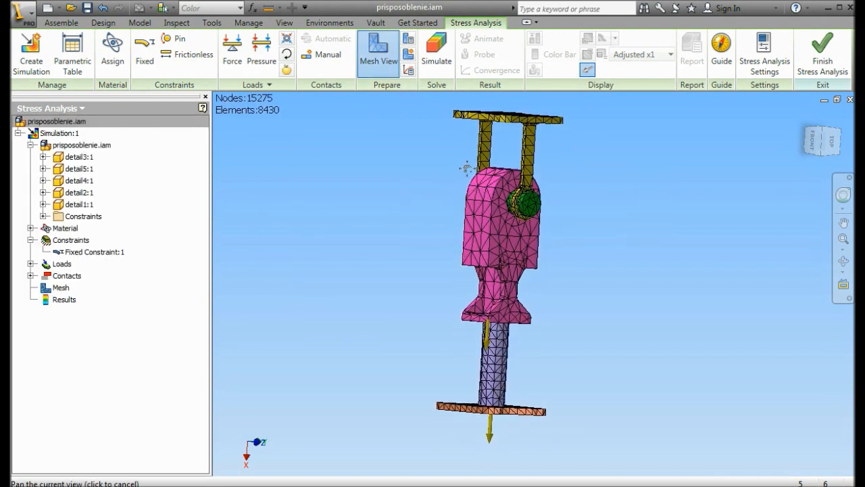
# Step: Examine the meshed assembly and the features and bonded contacts of detail3, detail4 and detail5
pyautogui.click(42, 157)
pyautogui.scroll(3, 503, 221)
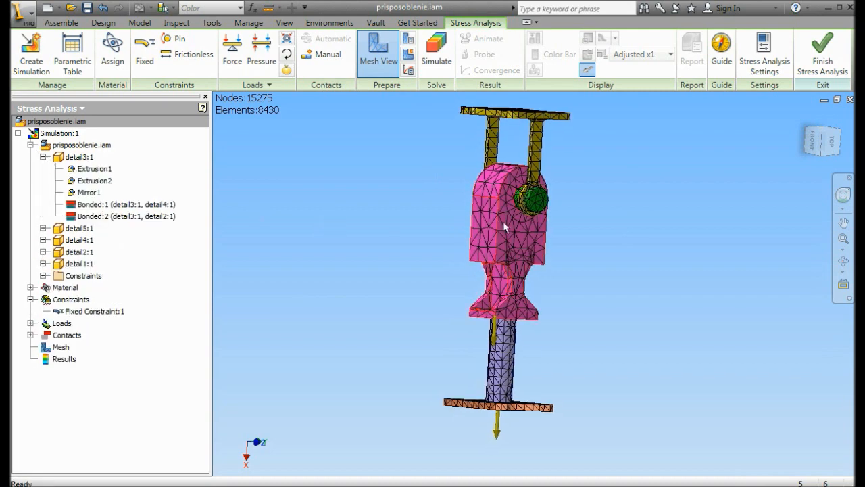
pyautogui.click(87, 169)
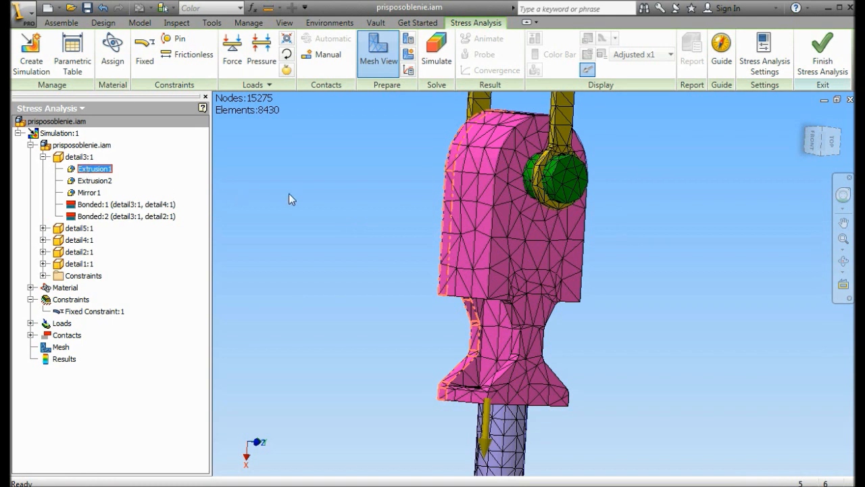
pyautogui.click(42, 156)
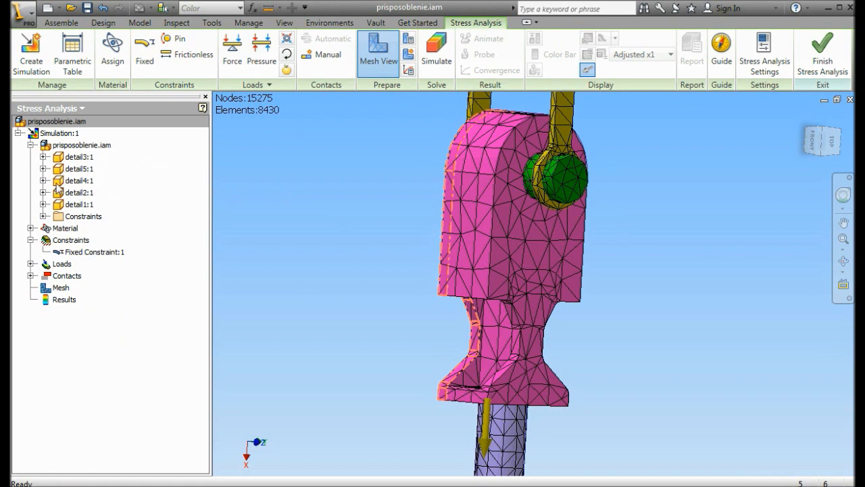
pyautogui.moveTo(298, 186); pyautogui.dragTo(298, 140, button='middle')
pyautogui.scroll(-3, 350, 180)
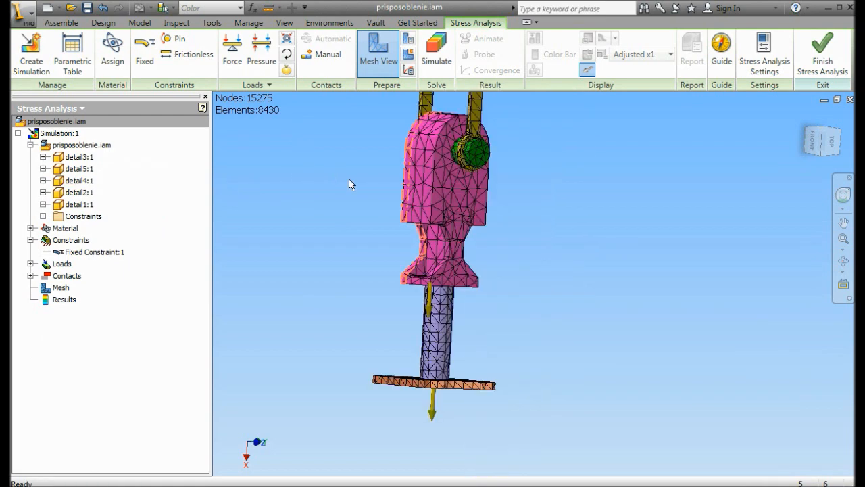
pyautogui.scroll(3, 370, 245)
pyautogui.click(43, 180)
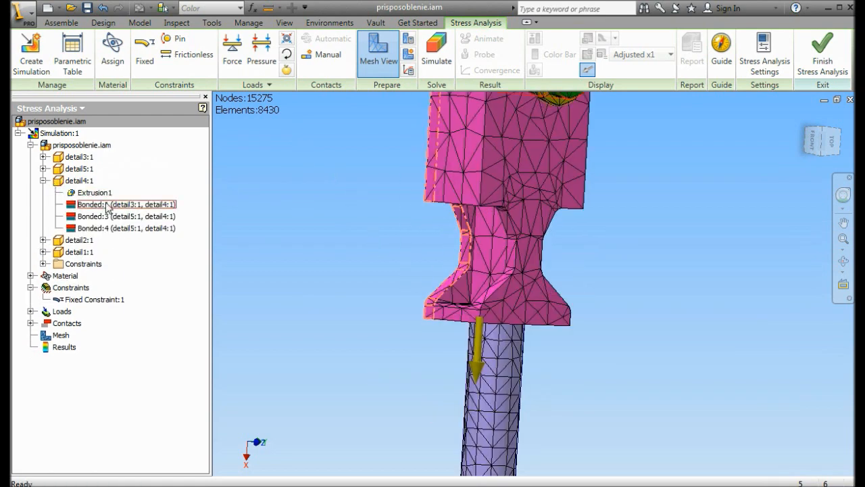
pyautogui.click(43, 168)
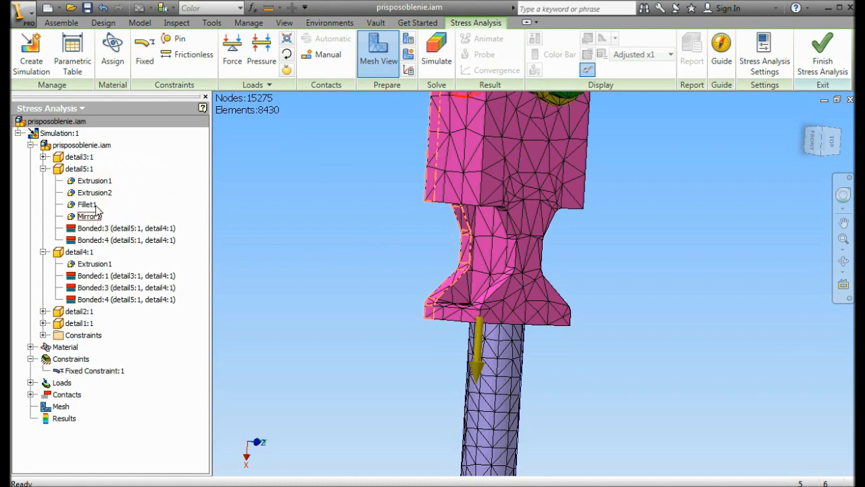
pyautogui.moveTo(246, 220); pyautogui.dragTo(240, 343, button='middle')
pyautogui.click(42, 168)
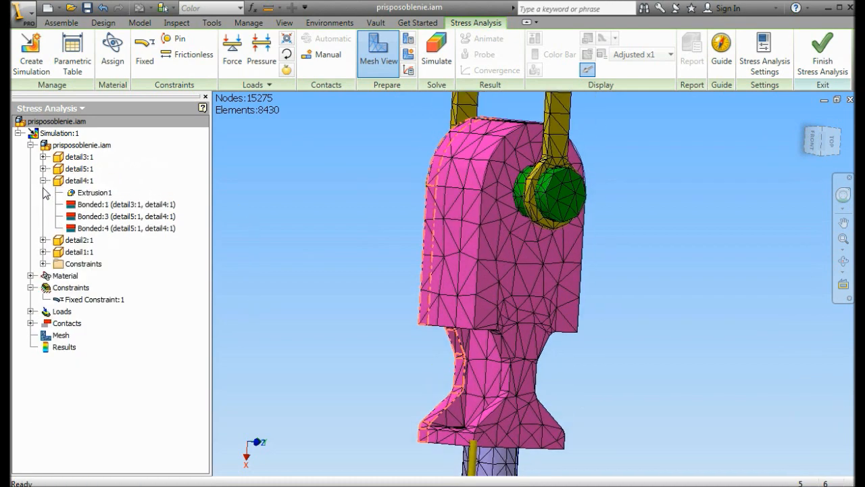
pyautogui.click(42, 181)
pyautogui.scroll(-3, 367, 251)
pyautogui.moveTo(404, 273); pyautogui.dragTo(421, 229, button='middle')
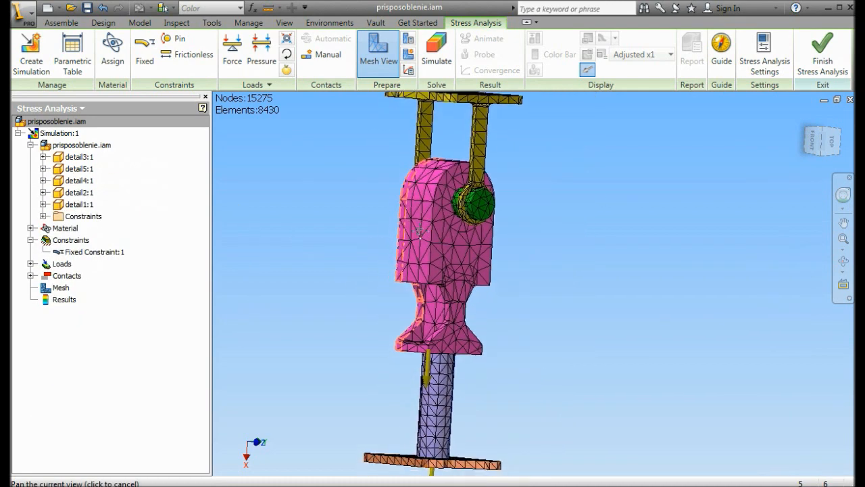
pyautogui.scroll(-3, 421, 229)
pyautogui.scroll(3, 421, 229)
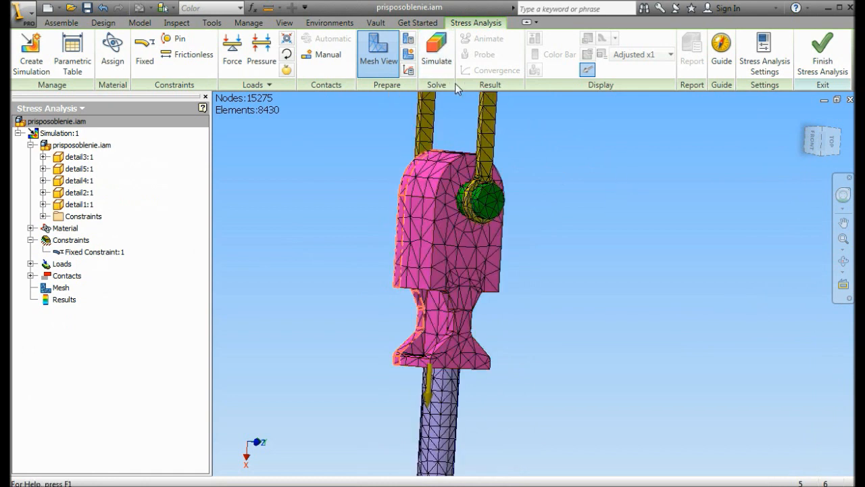
# Step: Run the static stress simulation and hide the mesh in the result display
pyautogui.click(436, 53)
pyautogui.click(734, 258)
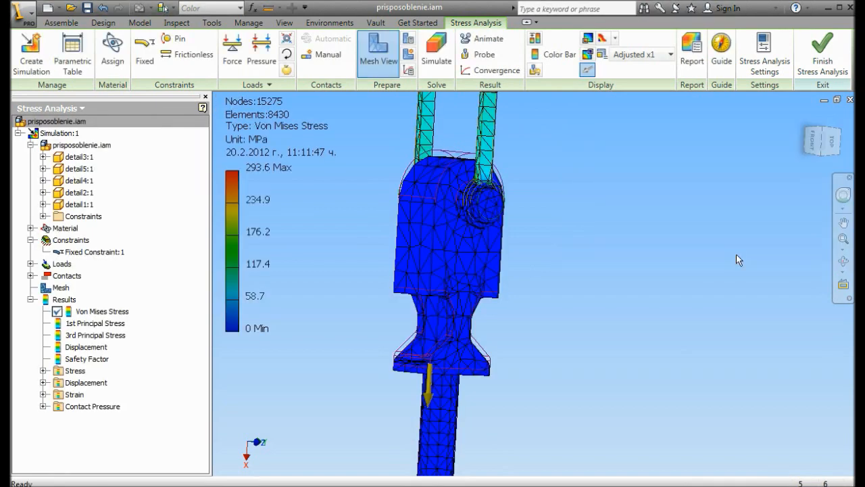
pyautogui.scroll(-3, 639, 254)
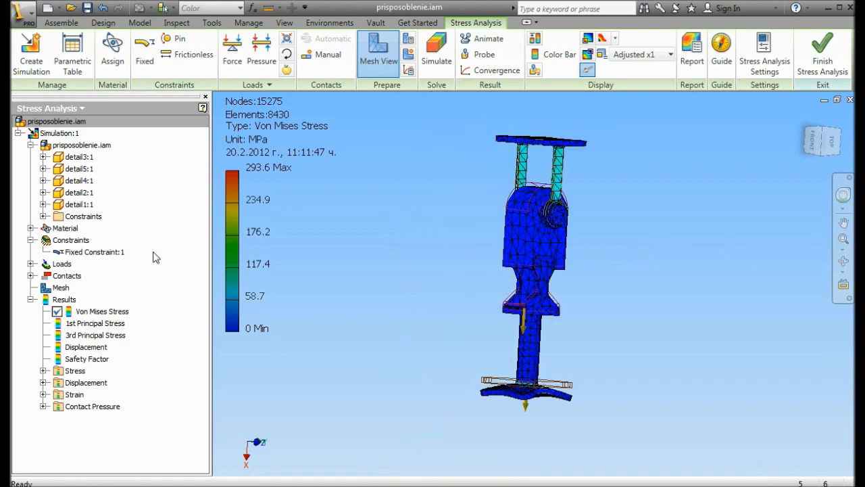
pyautogui.click(379, 54)
# Step: Examine the Von Mises stress distribution on the upper arms, the pin ends and the central body from several angles
pyautogui.scroll(5, 512, 213)
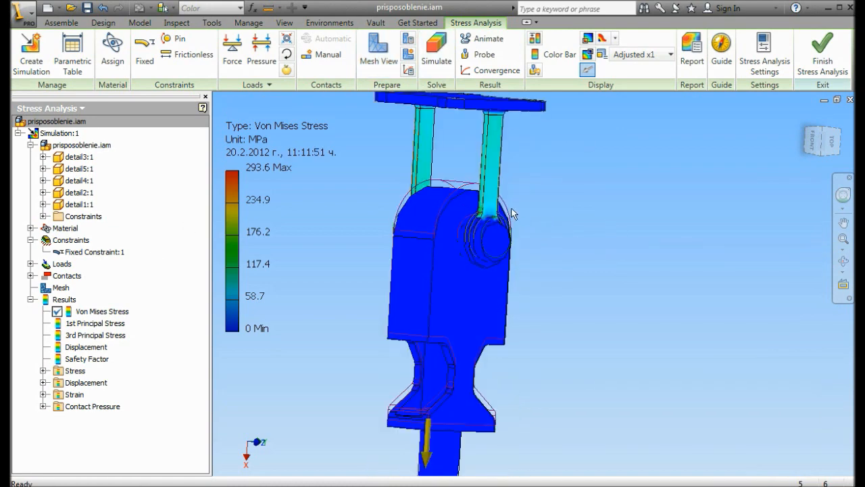
pyautogui.scroll(2, 512, 214)
pyautogui.scroll(-4, 546, 208)
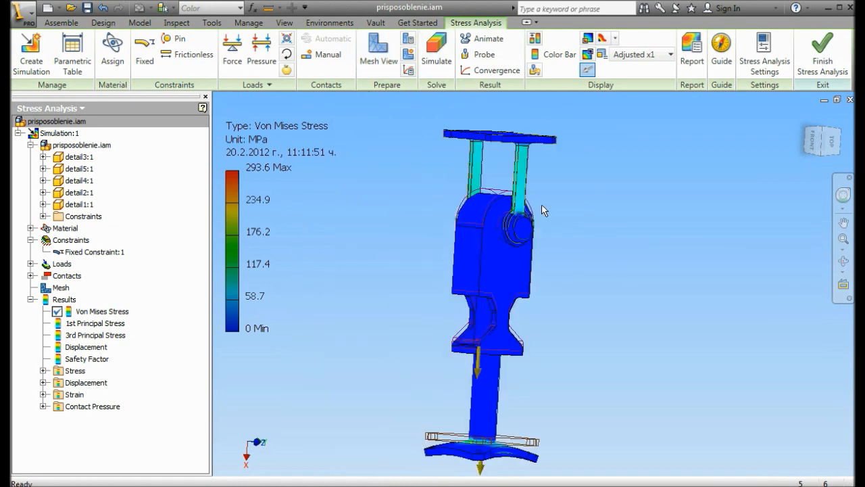
pyautogui.click(842, 261)
pyautogui.moveTo(538, 255); pyautogui.dragTo(579, 255)
pyautogui.scroll(3, 517, 209)
pyautogui.moveTo(518, 208); pyautogui.dragTo(548, 229)
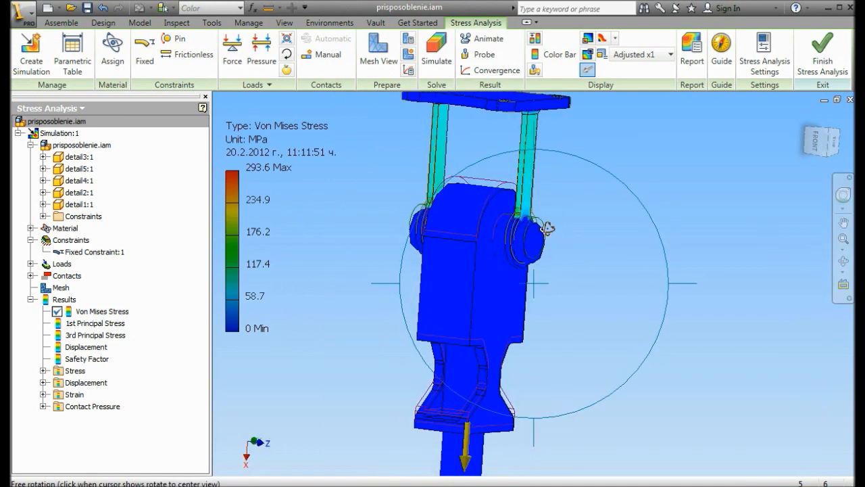
pyautogui.press('Escape')
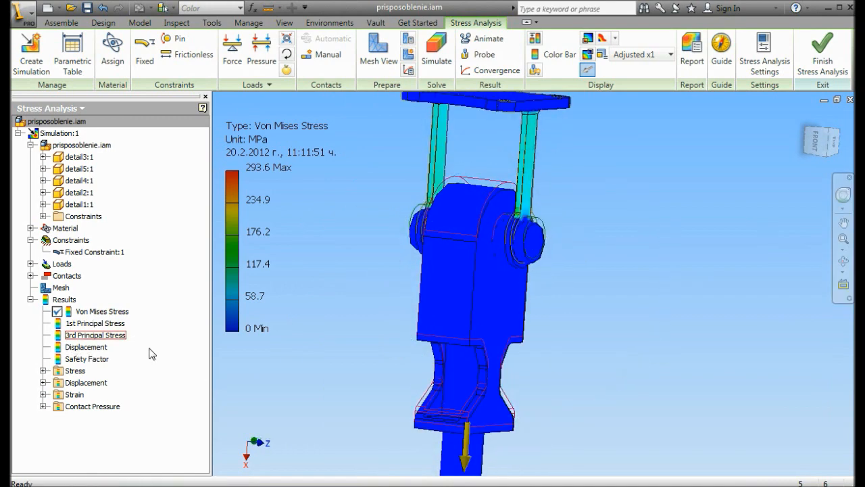
pyautogui.scroll(-1, 420, 368)
pyautogui.scroll(-1, 459, 336)
pyautogui.scroll(2, 441, 309)
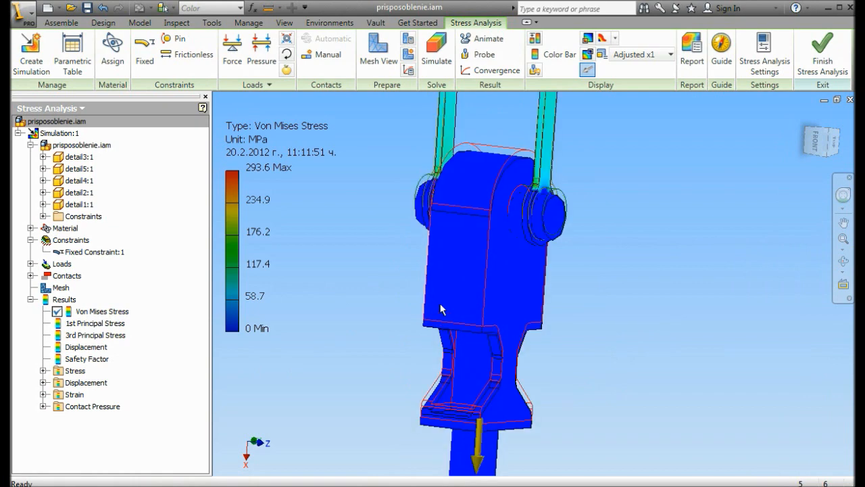
pyautogui.scroll(-2, 322, 370)
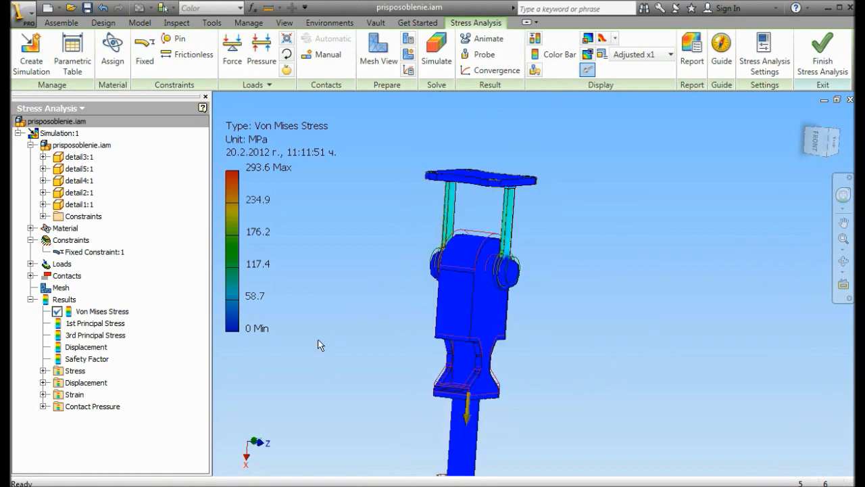
# Step: Display the displacement result and inspect it along the assembly down to the base plate
pyautogui.doubleClick(103, 348)
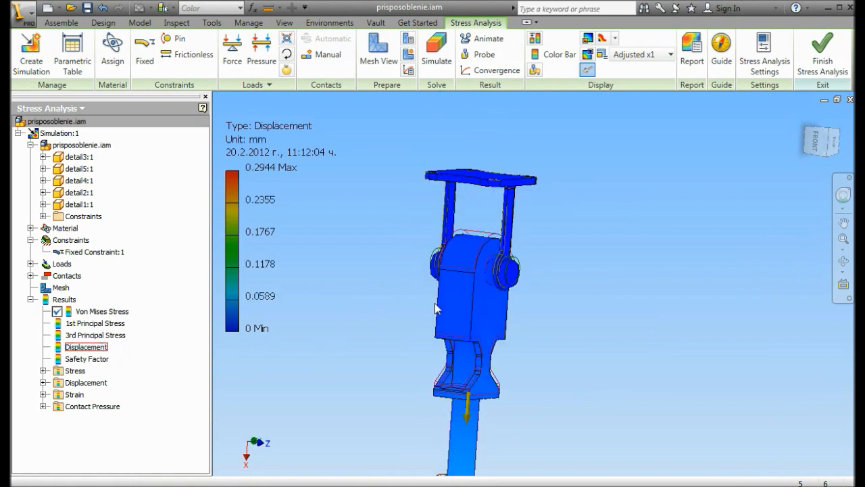
pyautogui.moveTo(472, 316); pyautogui.dragTo(482, 219, button='middle')
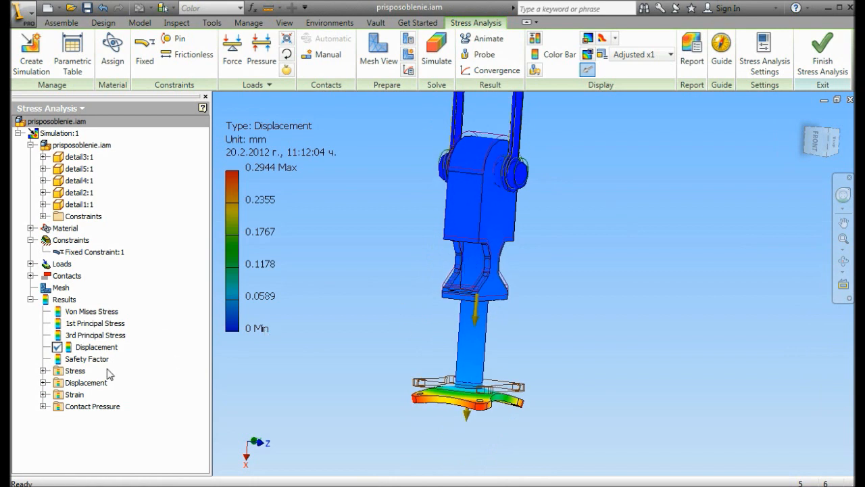
pyautogui.moveTo(379, 312); pyautogui.dragTo(360, 381, button='middle')
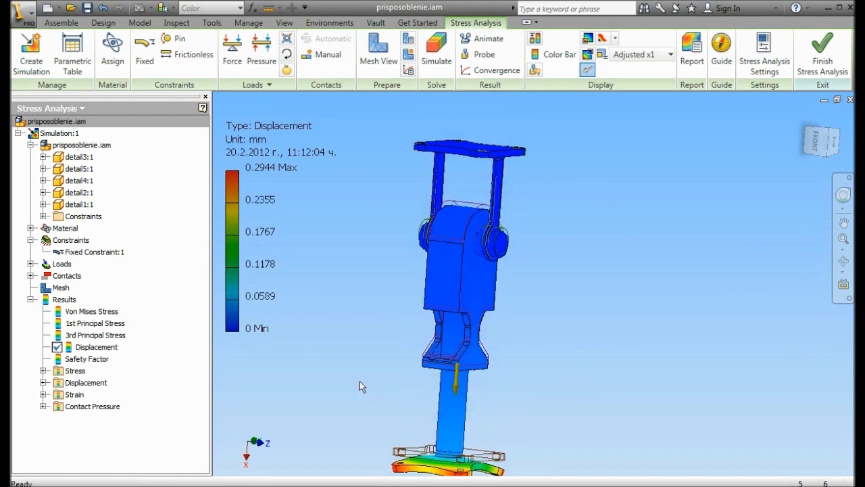
# Step: Display the safety factor result, return to Von Mises stress and inspect the upper arms where they meet the pin
pyautogui.doubleClick(86, 359)
pyautogui.doubleClick(90, 312)
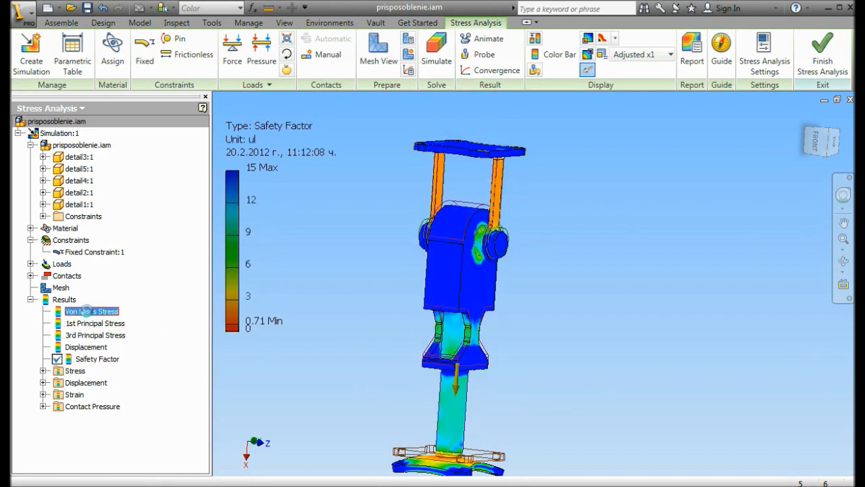
pyautogui.scroll(6, 526, 204)
pyautogui.moveTo(613, 290); pyautogui.dragTo(615, 275, button='middle')
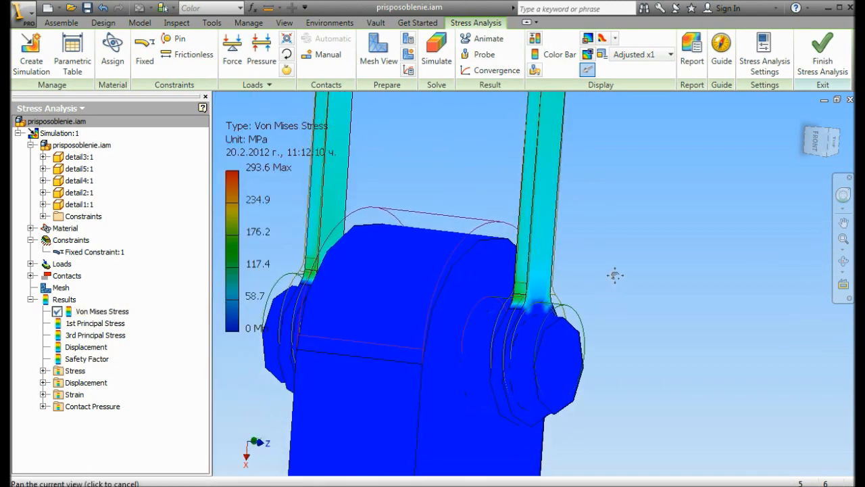
pyautogui.moveTo(608, 225); pyautogui.dragTo(628, 226, button='middle')
pyautogui.scroll(-3, 685, 225)
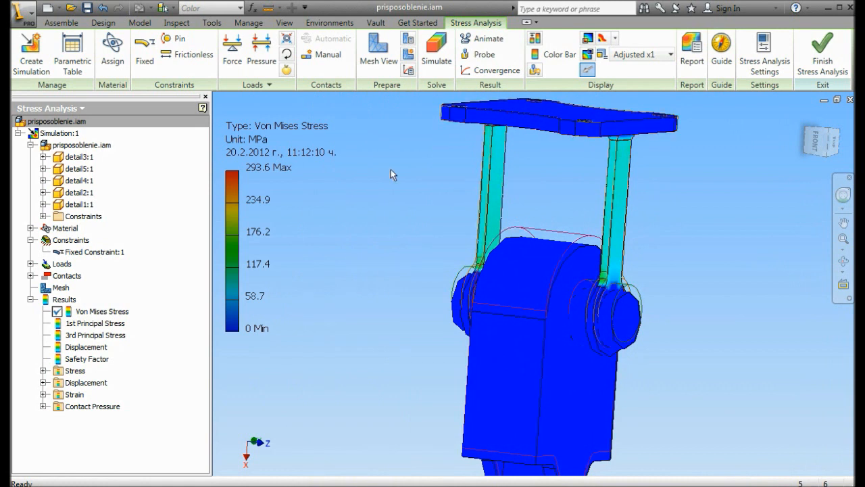
# Step: Limit the Von Mises stress color bar to a manual maximum of 220 MPa and minimum of 100 MPa
pyautogui.click(558, 58)
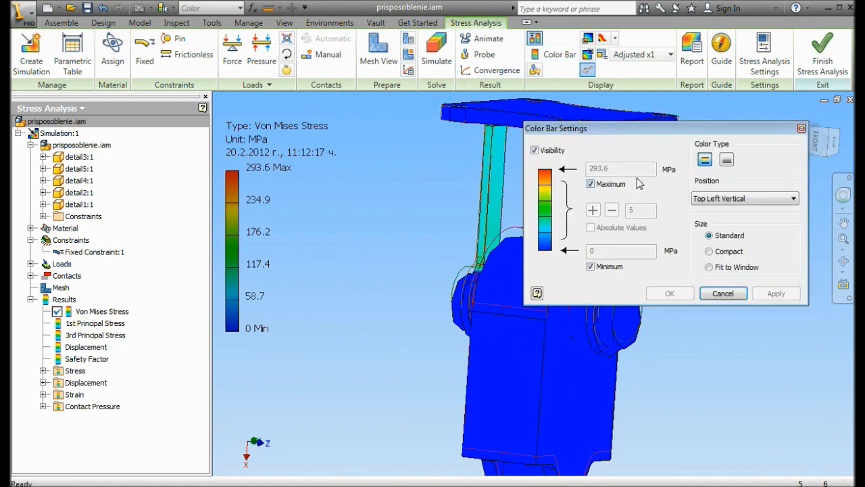
pyautogui.moveTo(580, 129); pyautogui.dragTo(544, 101)
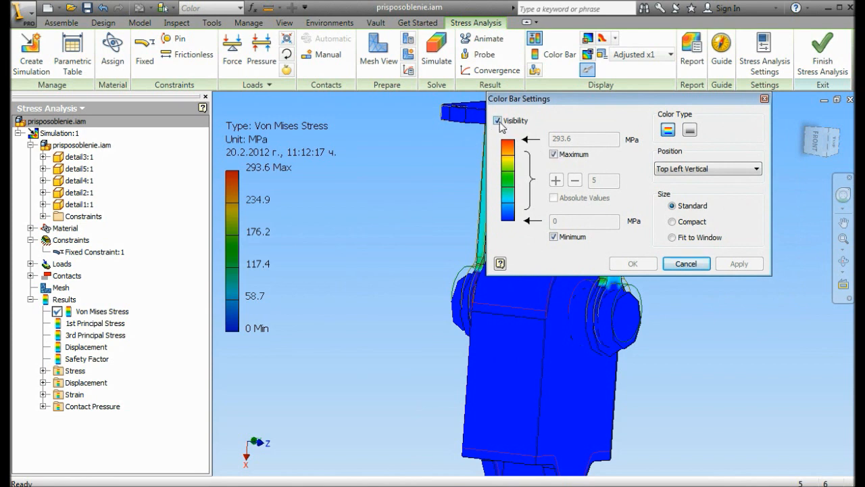
pyautogui.click(554, 155)
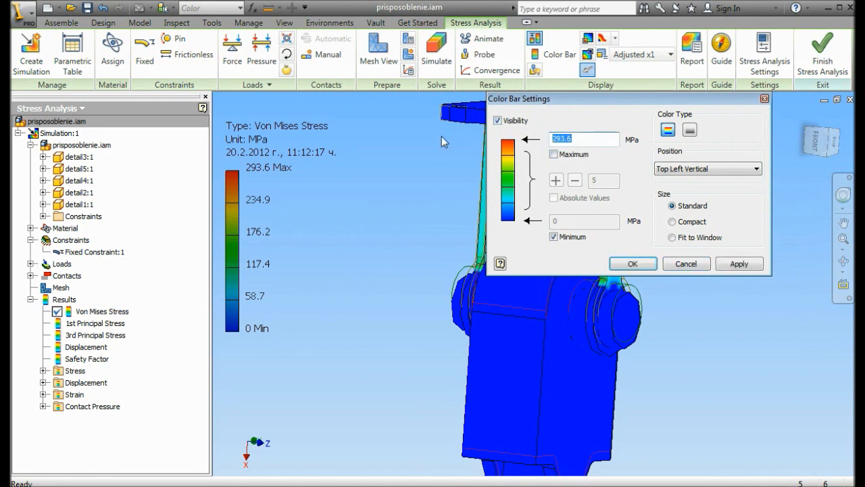
pyautogui.write('220')
pyautogui.click(554, 236)
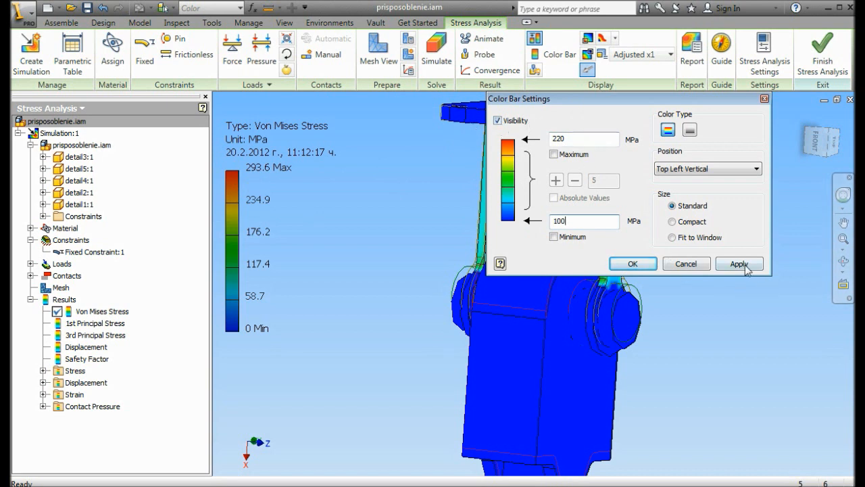
pyautogui.click(721, 269)
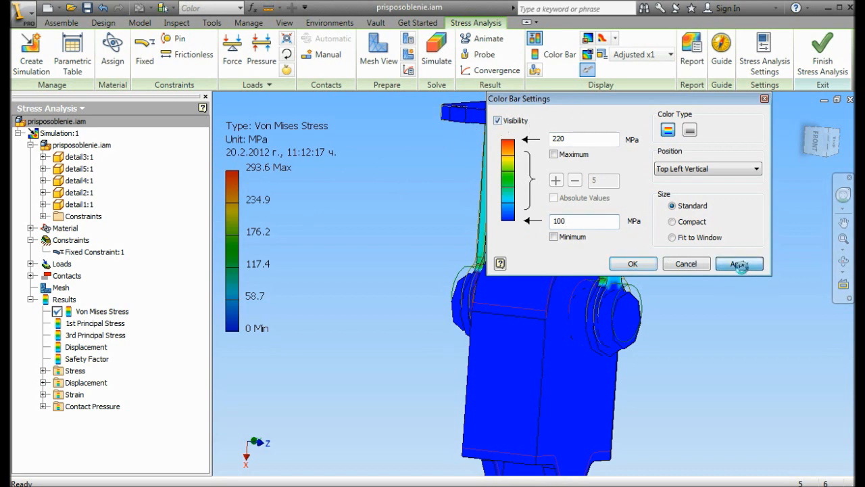
pyautogui.click(685, 264)
# Step: Probe the Von Mises stress where the upper arm meets the pin
pyautogui.scroll(3, 568, 214)
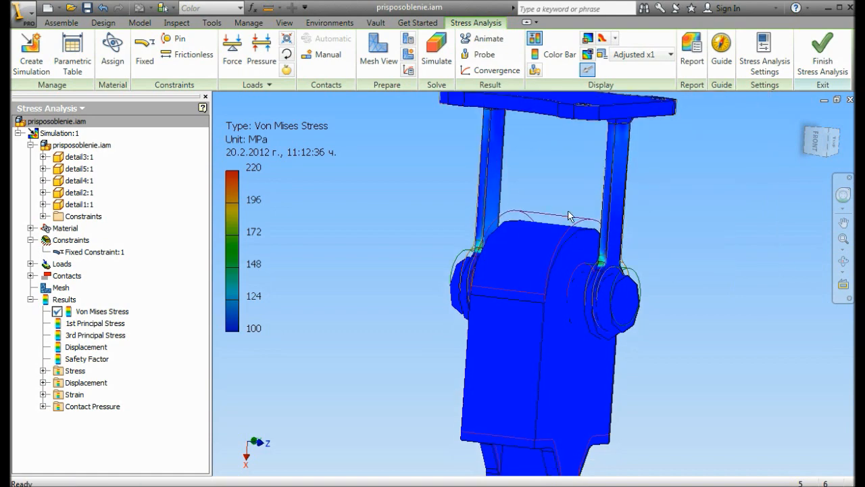
pyautogui.click(484, 54)
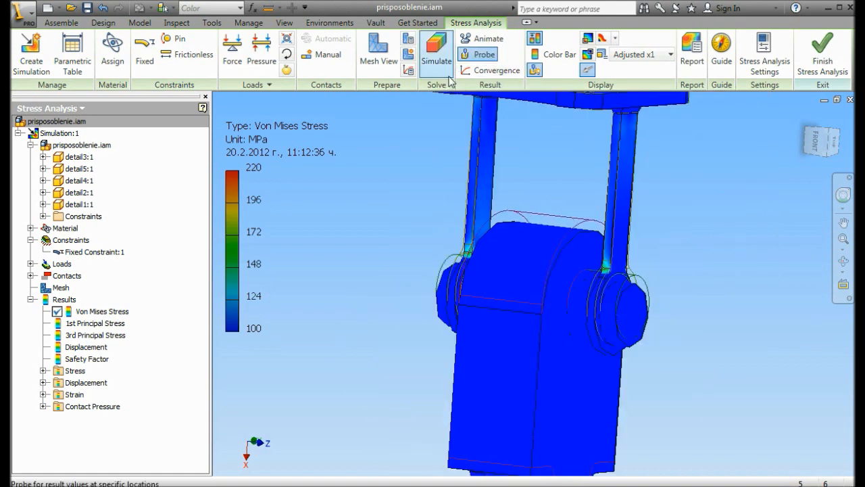
pyautogui.scroll(3, 629, 299)
pyautogui.click(568, 241)
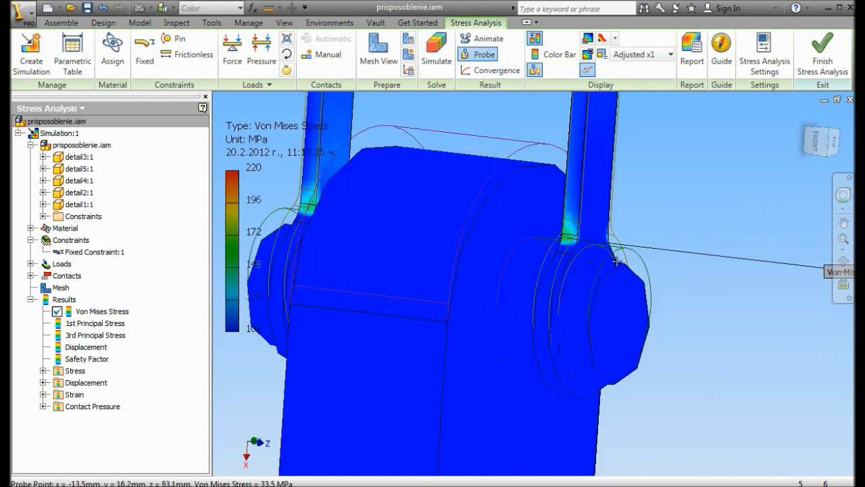
# Step: Probe the Von Mises stress at the stressed spot where the lower shaft joins the base plate
pyautogui.scroll(-5, 571, 243)
pyautogui.moveTo(605, 336); pyautogui.dragTo(559, 211, button='middle')
pyautogui.scroll(-2, 555, 223)
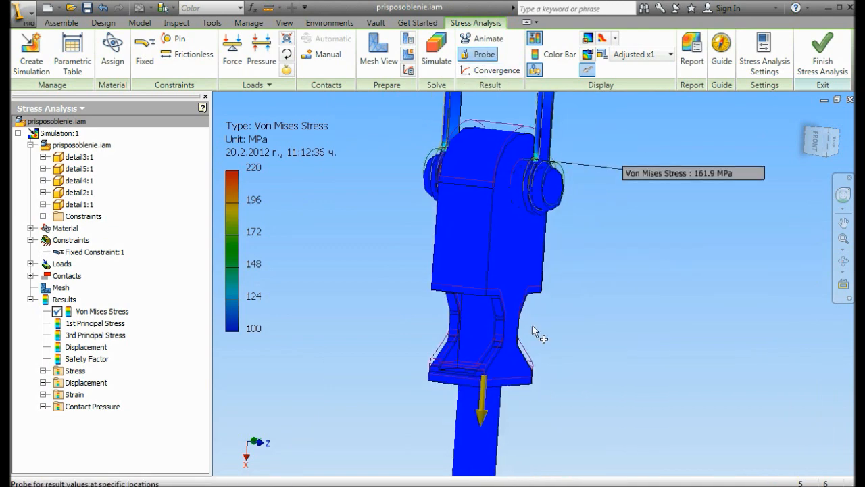
pyautogui.moveTo(512, 375); pyautogui.dragTo(519, 208, button='middle')
pyautogui.scroll(3, 466, 379)
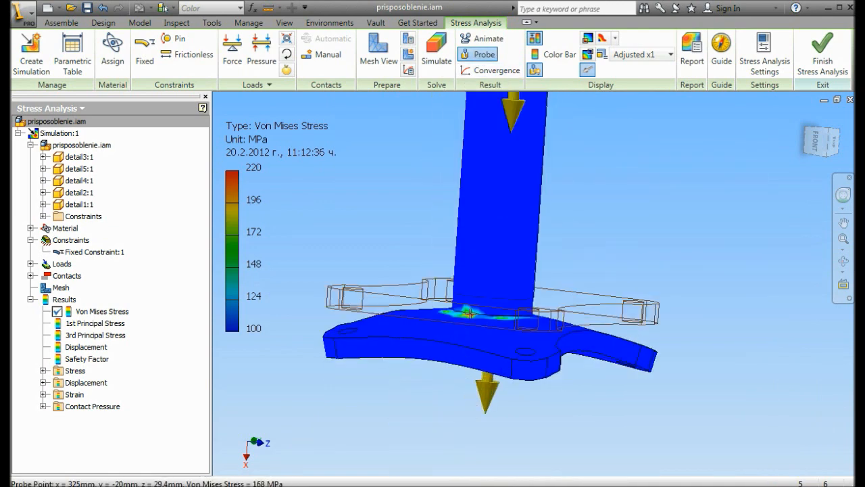
pyautogui.click(466, 311)
# Step: Probe the Von Mises stress partway up the upper arm, and move the base plate's probe label clear of the model
pyautogui.scroll(-3, 468, 311)
pyautogui.scroll(2, 492, 290)
pyautogui.moveTo(492, 291); pyautogui.dragTo(473, 442, button='middle')
pyautogui.scroll(-3, 472, 376)
pyautogui.moveTo(485, 289); pyautogui.dragTo(477, 342, button='middle')
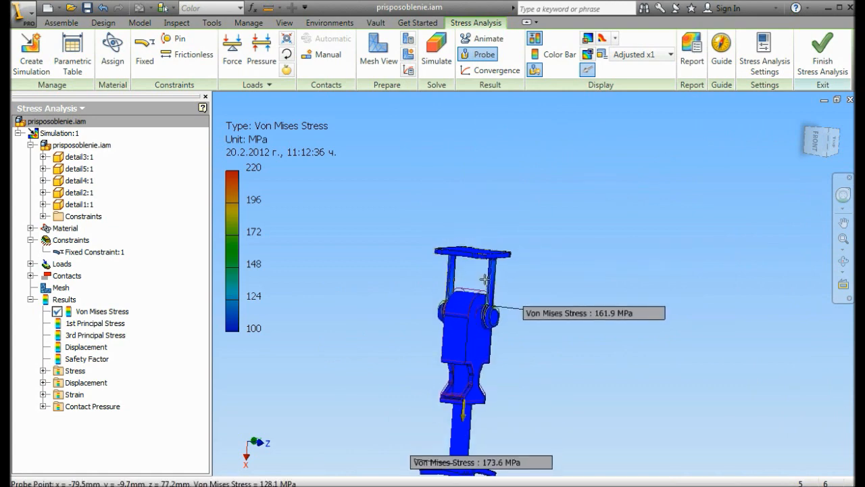
pyautogui.scroll(4, 488, 276)
pyautogui.click(508, 250)
pyautogui.scroll(-2, 565, 331)
pyautogui.scroll(-2, 566, 336)
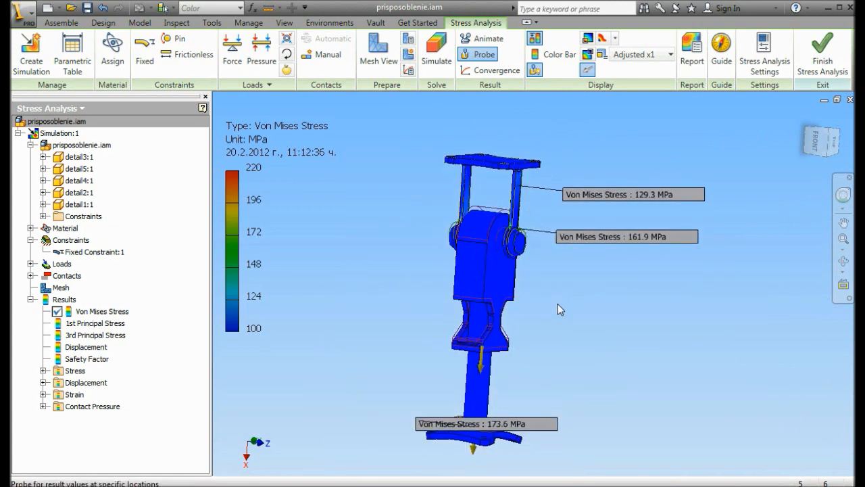
pyautogui.press('Escape')
pyautogui.moveTo(539, 421); pyautogui.dragTo(654, 354)
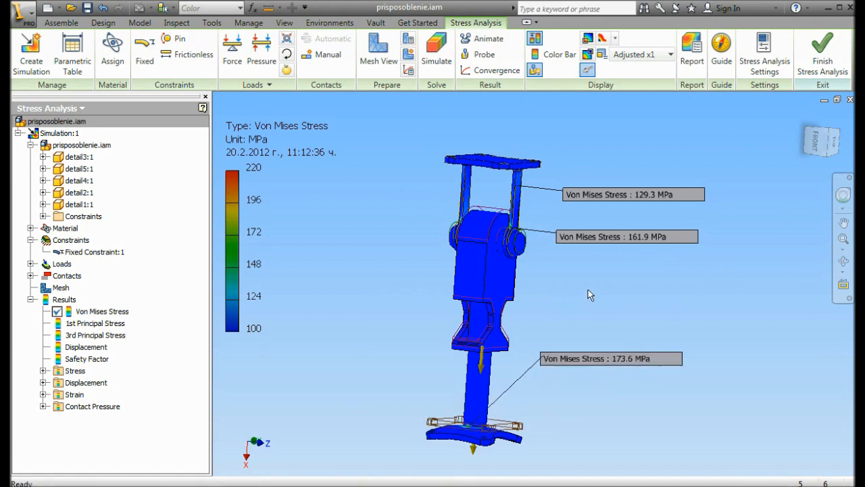
# Step: Animate the Von Mises stress result at normal speed with 10 steps, inspect the pin joint, and close the animation
pyautogui.scroll(3, 540, 303)
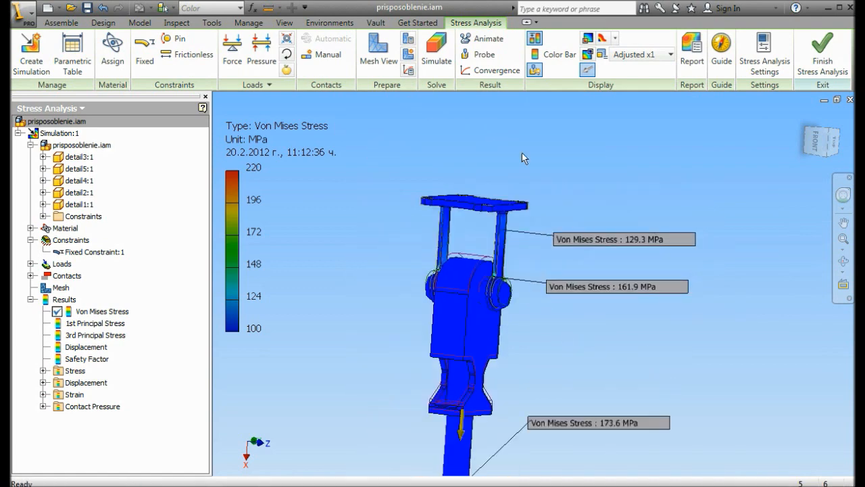
pyautogui.moveTo(522, 153); pyautogui.dragTo(507, 120, button='middle')
pyautogui.click(486, 39)
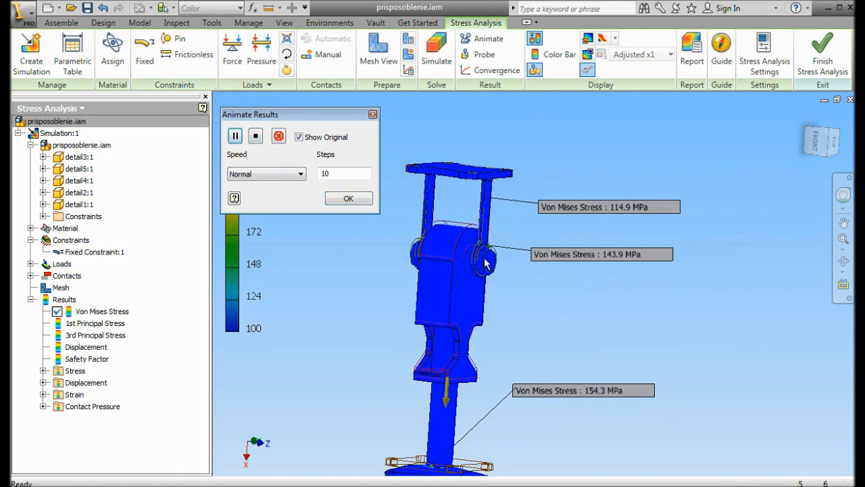
pyautogui.scroll(5, 518, 266)
pyautogui.scroll(-2, 519, 267)
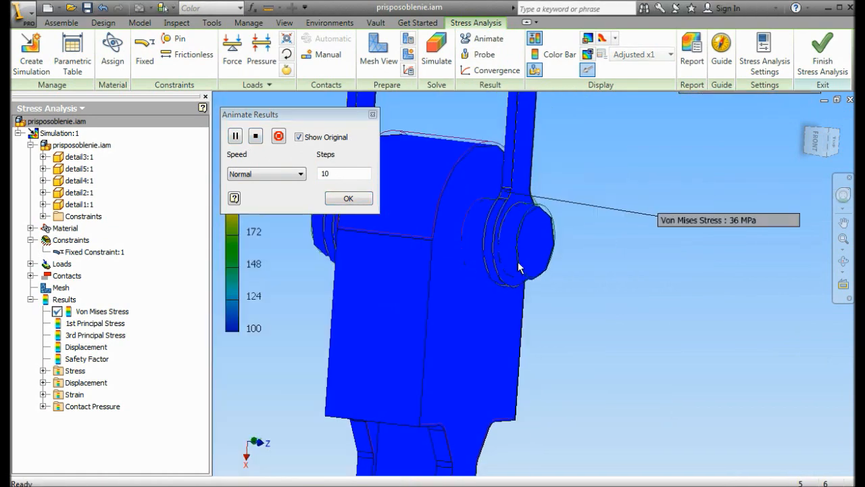
pyautogui.scroll(2, 514, 230)
pyautogui.scroll(-5, 513, 232)
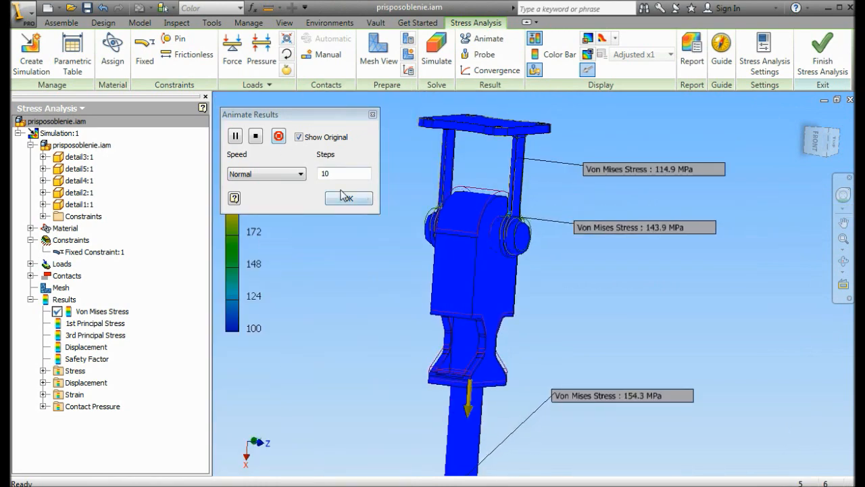
pyautogui.click(278, 136)
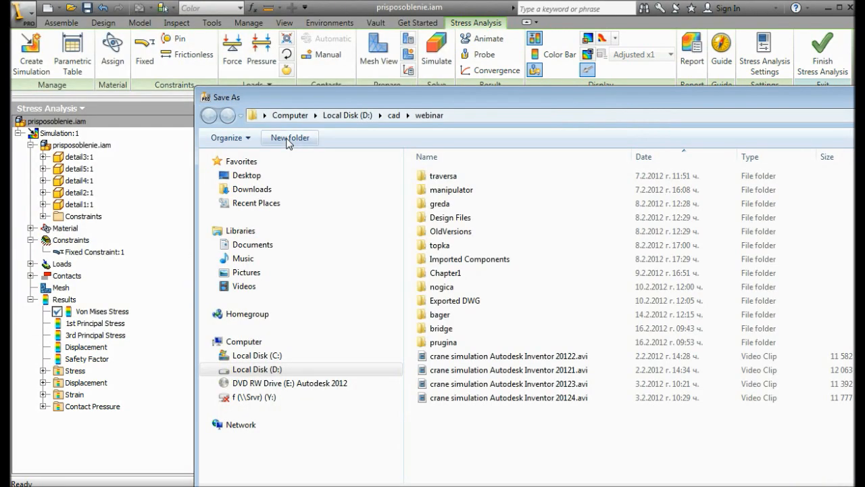
pyautogui.press('Escape')
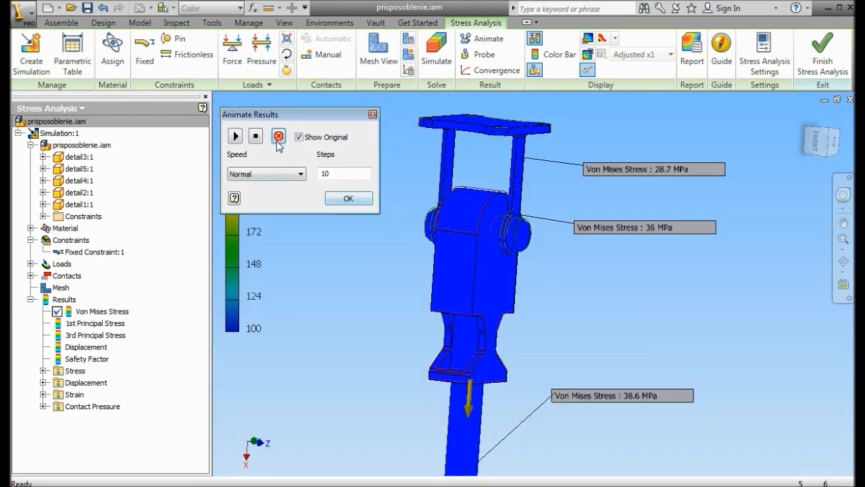
pyautogui.click(349, 199)
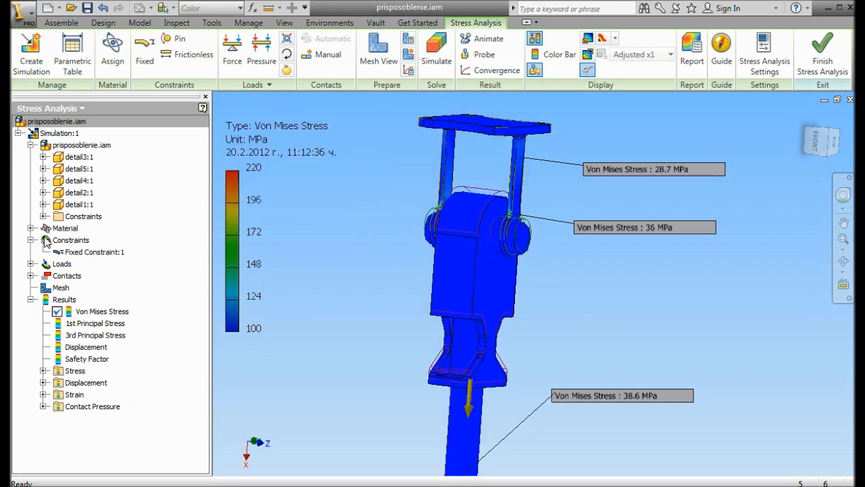
# Step: Collapse the constraint and assembly branches of Simulation:1 and copy it as a second simulation
pyautogui.click(31, 240)
pyautogui.click(31, 145)
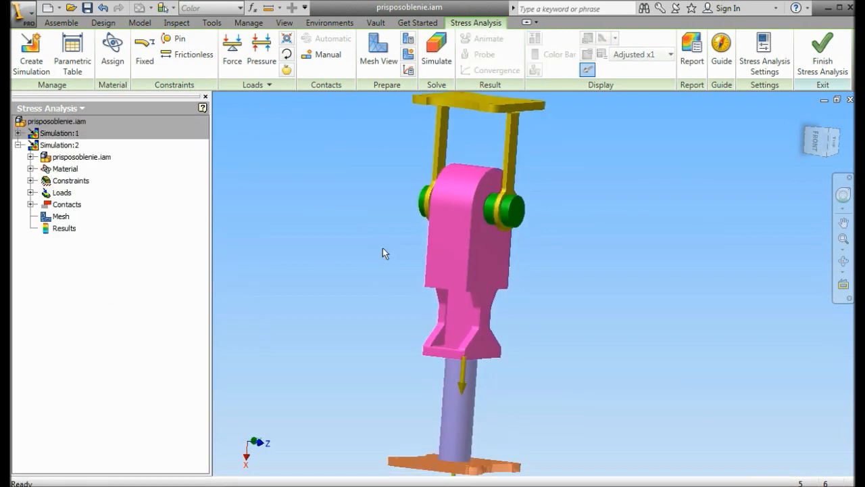
pyautogui.moveTo(382, 248); pyautogui.dragTo(375, 274, button='middle')
pyautogui.scroll(-4, 376, 261)
pyautogui.scroll(3, 528, 264)
pyautogui.moveTo(517, 276); pyautogui.dragTo(509, 289, button='middle')
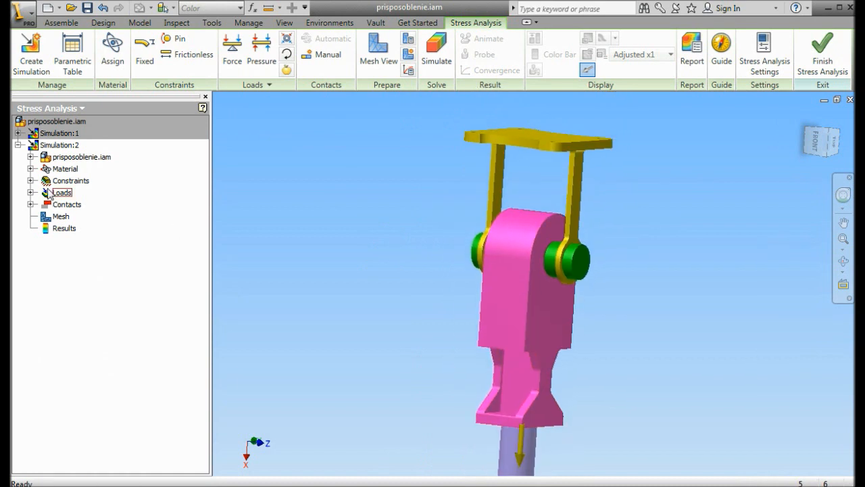
# Step: Change the contact type of Bonded:4 (detail5:1, detail4:1) at the pin to Sliding / No Separation in the second simulation
pyautogui.click(31, 181)
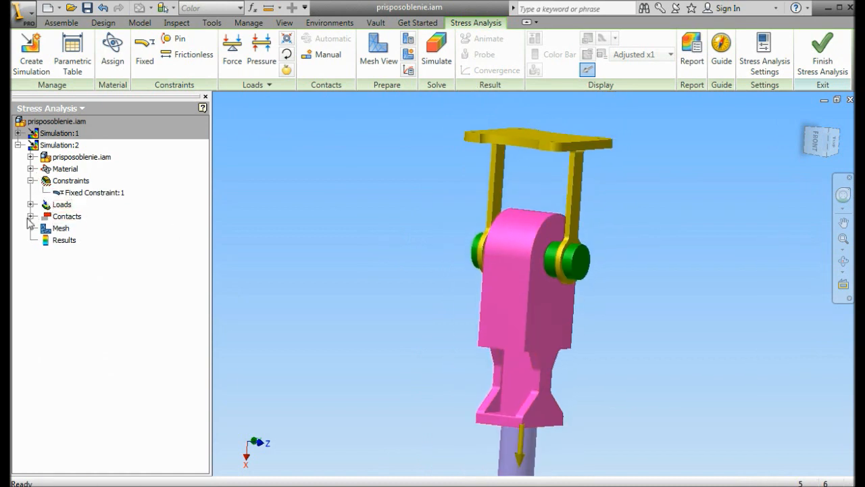
pyautogui.click(30, 216)
pyautogui.click(43, 228)
pyautogui.keyDown('shift'); pyautogui.moveTo(405, 308); pyautogui.dragTo(550, 239, button='middle'); pyautogui.keyUp('shift')
pyautogui.scroll(3, 577, 296)
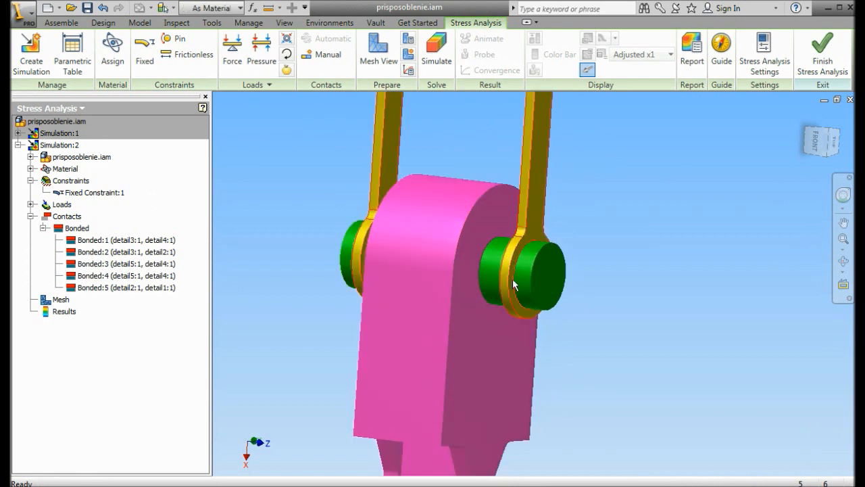
pyautogui.scroll(4, 545, 263)
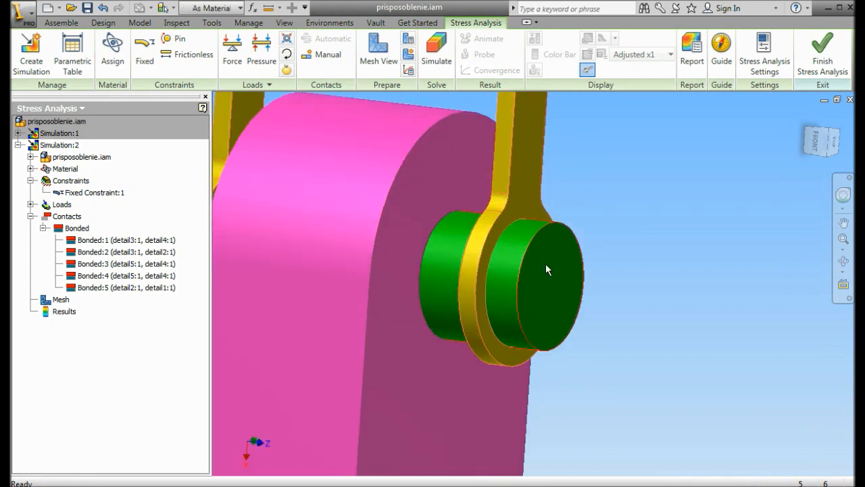
pyautogui.click(143, 277)
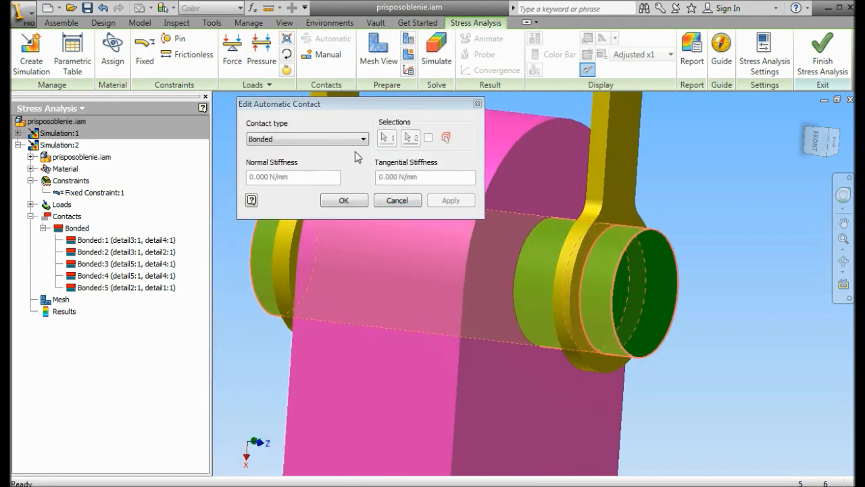
pyautogui.click(346, 139)
pyautogui.click(318, 168)
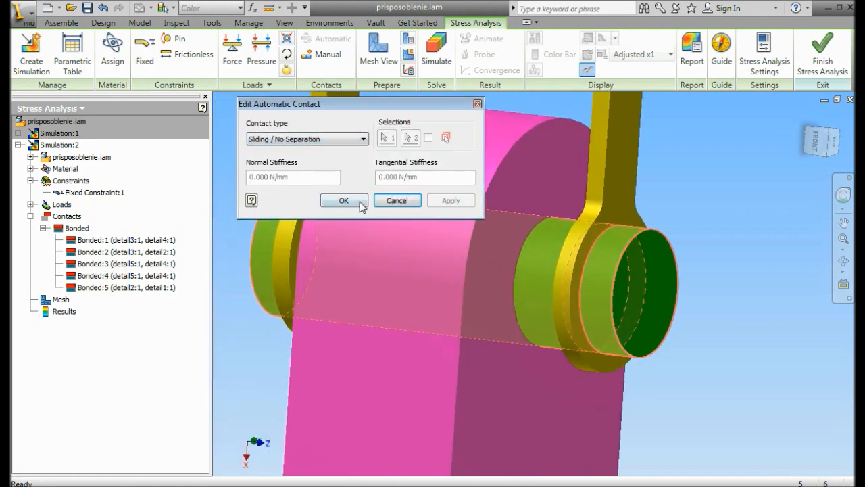
pyautogui.click(357, 200)
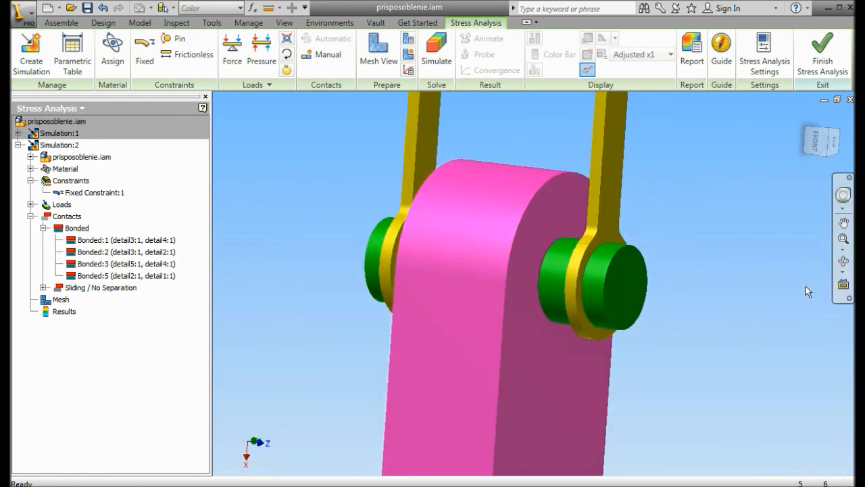
# Step: Change the contact type of Bonded:3 (detail5:1, detail4:1) at the pin to Sliding / No Separation
pyautogui.click(844, 261)
pyautogui.moveTo(614, 277); pyautogui.dragTo(671, 300)
pyautogui.moveTo(605, 302); pyautogui.dragTo(798, 321, button='middle')
pyautogui.press('Escape')
pyautogui.click(149, 264)
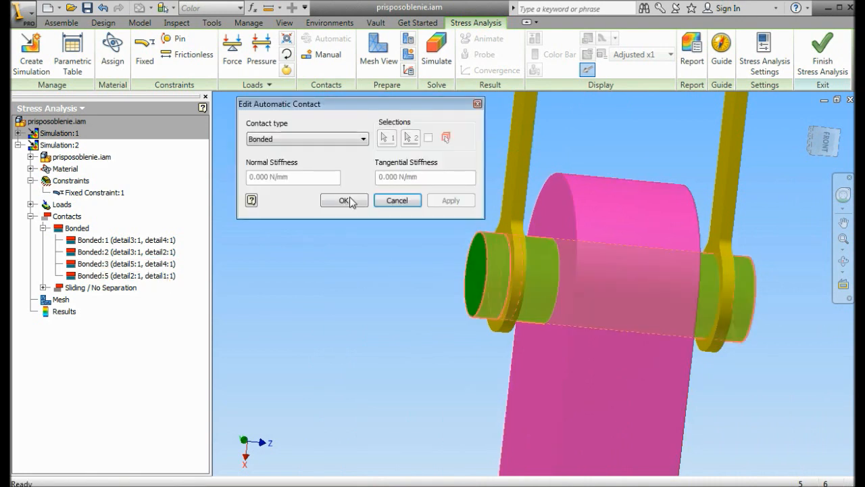
pyautogui.click(354, 141)
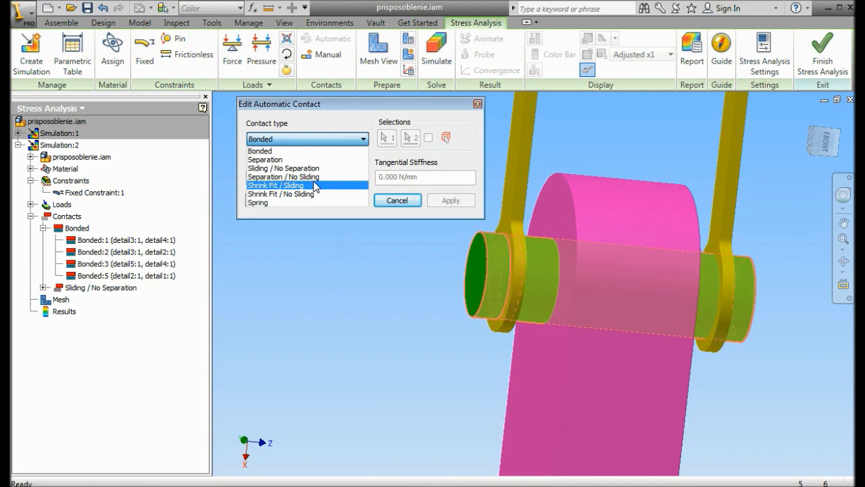
pyautogui.click(321, 168)
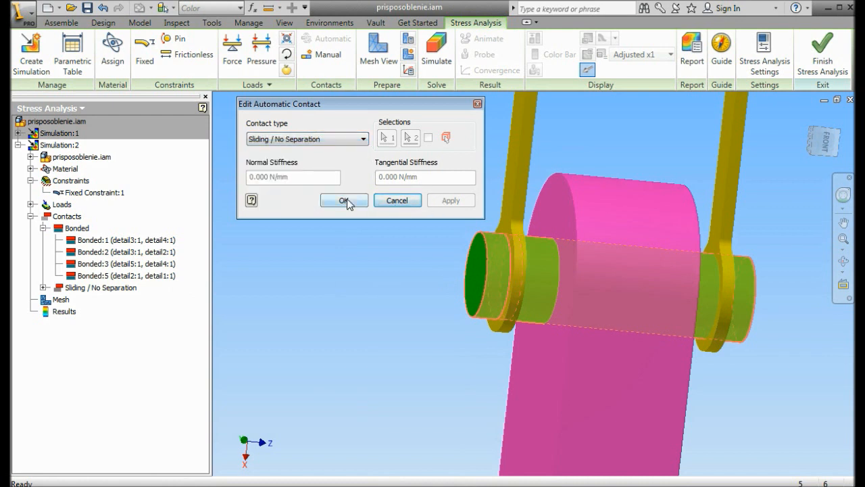
pyautogui.click(348, 202)
# Step: Run Simulation:2 of prisposoblenie.iam with the sliding pin contacts and close the finished simulation dialog
pyautogui.scroll(5, 402, 274)
pyautogui.moveTo(402, 274); pyautogui.dragTo(383, 250, button='middle')
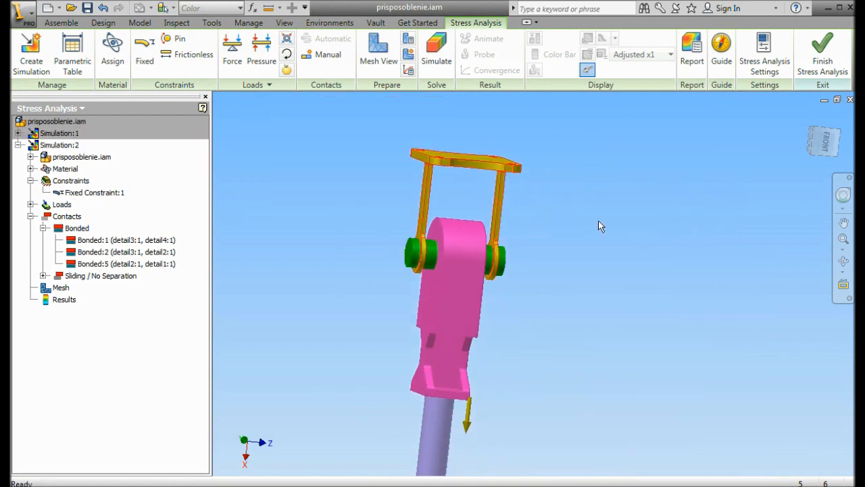
pyautogui.click(843, 261)
pyautogui.moveTo(515, 281); pyautogui.dragTo(416, 267)
pyautogui.moveTo(511, 260); pyautogui.dragTo(491, 279, button='middle')
pyautogui.scroll(-3, 491, 280)
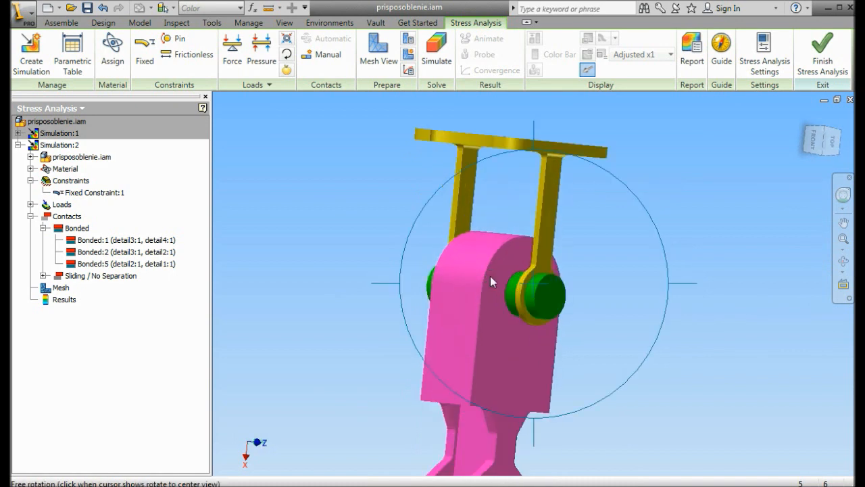
pyautogui.press('Escape')
pyautogui.moveTo(311, 263); pyautogui.dragTo(272, 197, button='middle')
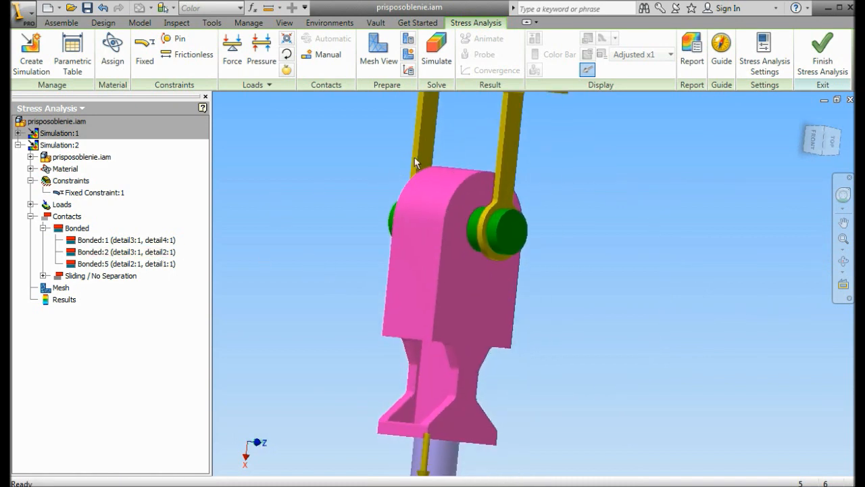
pyautogui.click(437, 59)
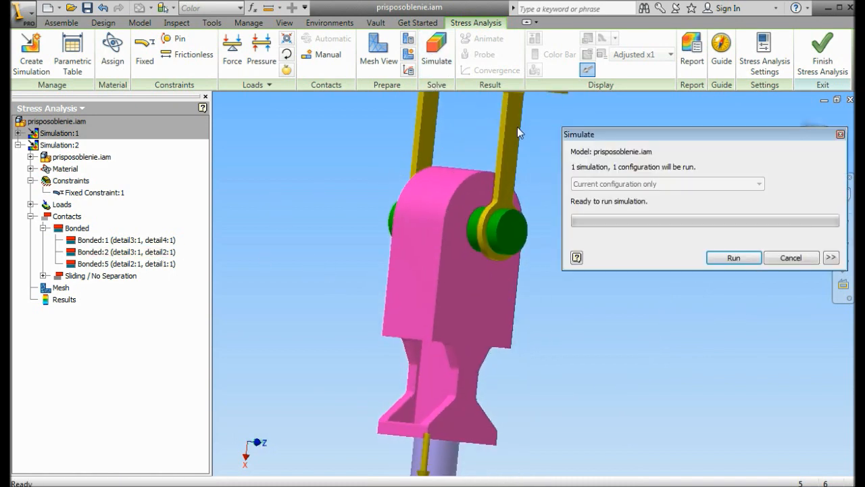
pyautogui.click(741, 258)
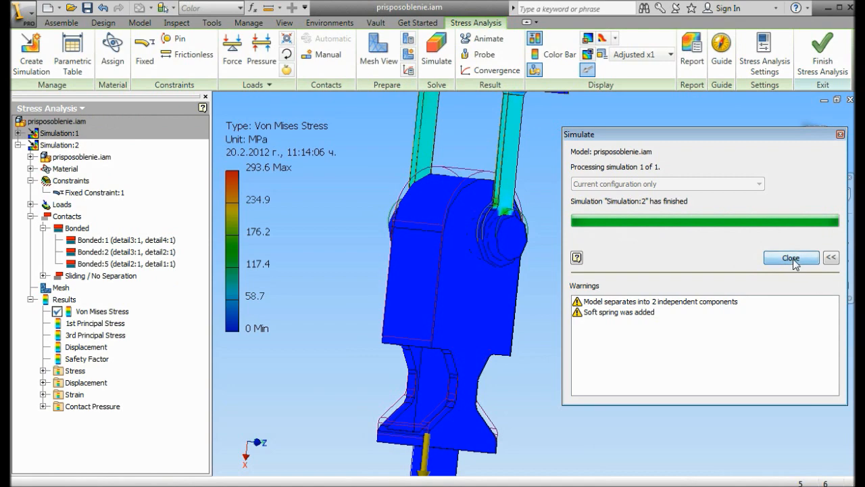
pyautogui.click(791, 258)
# Step: Animate the Von Mises stress result of Simulation:2 at normal speed with 10 steps and inspect the pin joint
pyautogui.scroll(5, 519, 216)
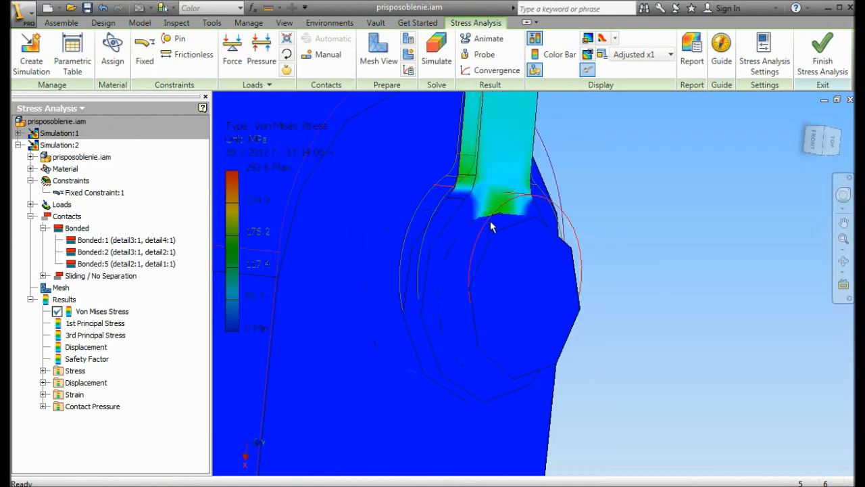
pyautogui.click(488, 39)
pyautogui.click(235, 136)
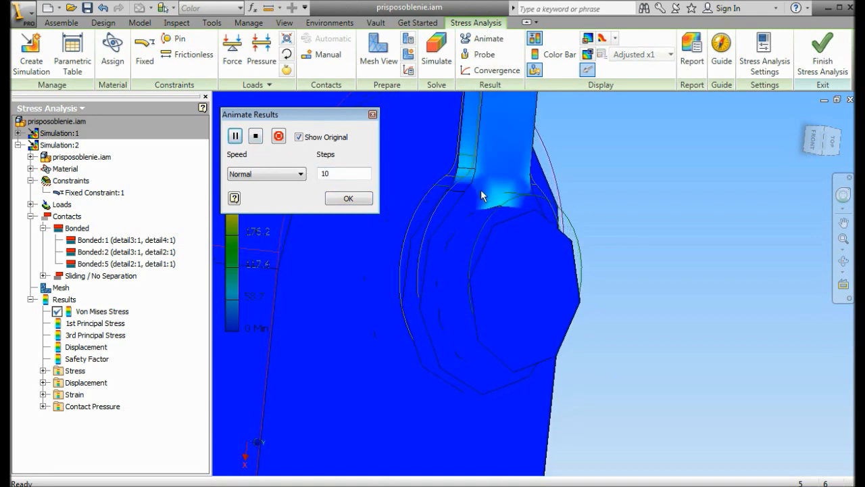
pyautogui.click(843, 263)
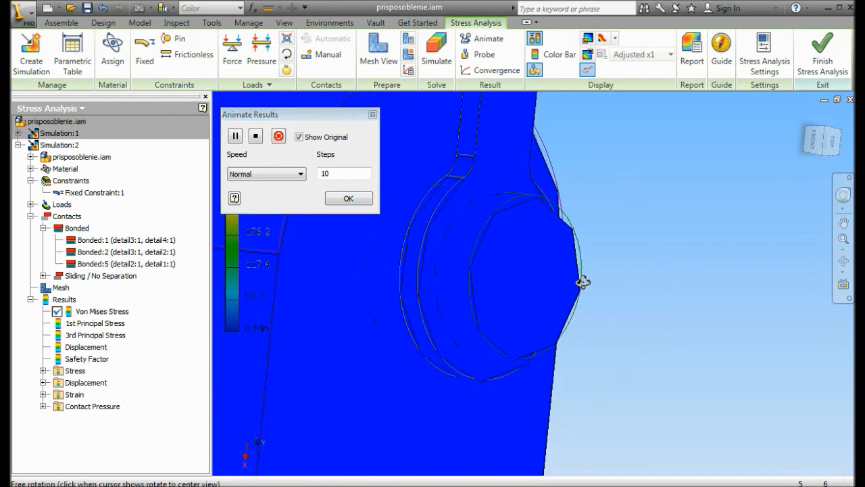
pyautogui.moveTo(579, 280); pyautogui.dragTo(555, 300)
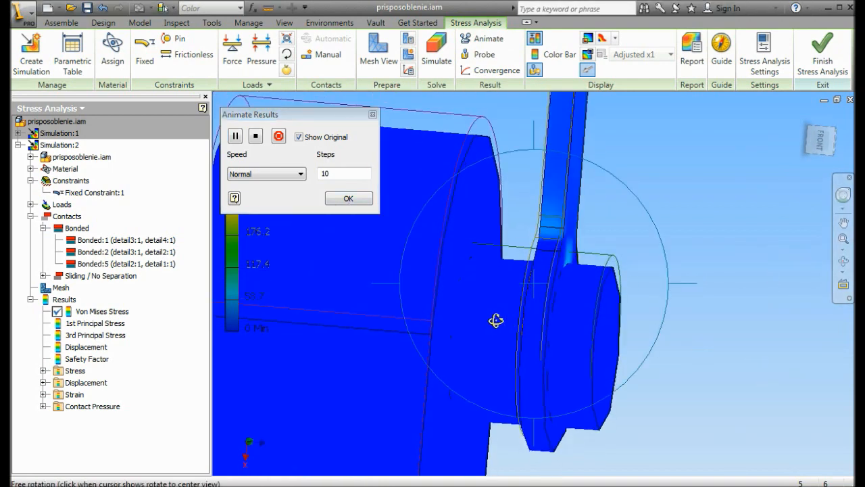
pyautogui.moveTo(559, 281); pyautogui.dragTo(556, 244, button='middle')
pyautogui.scroll(8, 558, 311)
pyautogui.moveTo(556, 244); pyautogui.dragTo(525, 257)
pyautogui.moveTo(553, 263); pyautogui.dragTo(561, 233, button='middle')
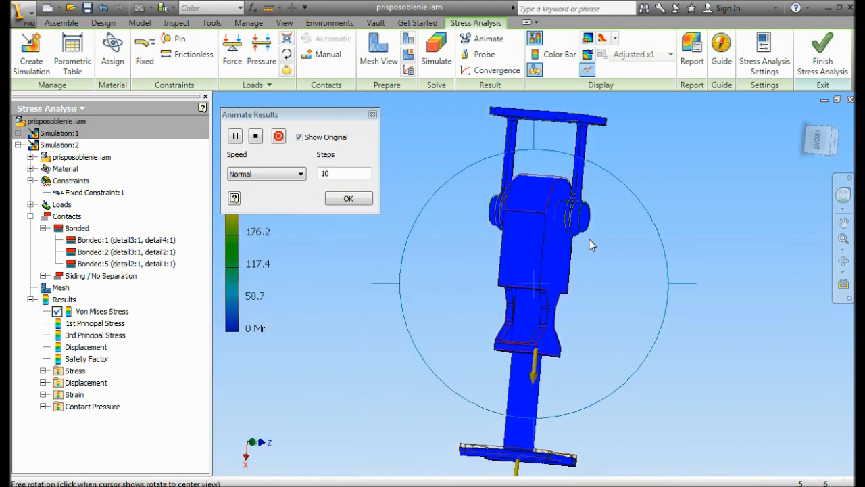
pyautogui.press('Escape')
# Step: Probe the Von Mises stress at two points on the yellow fork arm just above the pin
pyautogui.scroll(-6, 576, 213)
pyautogui.click(484, 55)
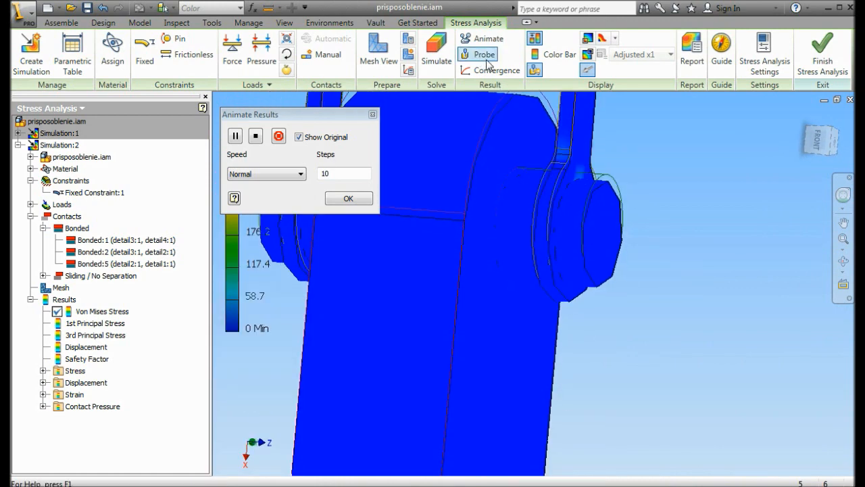
pyautogui.click(562, 159)
pyautogui.click(587, 181)
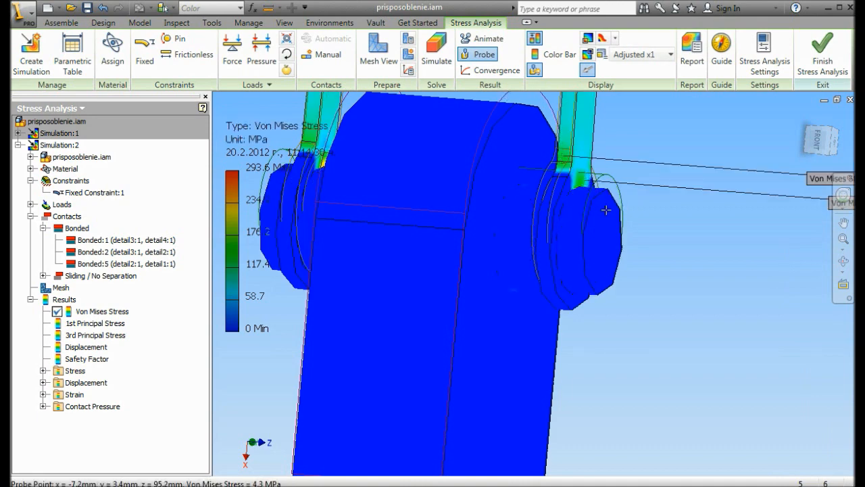
# Step: Probe the Von Mises stress at a point on the lower base plate
pyautogui.scroll(5, 606, 211)
pyautogui.moveTo(640, 301); pyautogui.dragTo(605, 248, button='middle')
pyautogui.moveTo(526, 386); pyautogui.dragTo(420, 370, button='middle')
pyautogui.scroll(-3, 489, 431)
pyautogui.click(445, 413)
# Step: Examine the stress distribution on the upper and lower plates of the whole assembly and exit the Probe command
pyautogui.scroll(5, 532, 388)
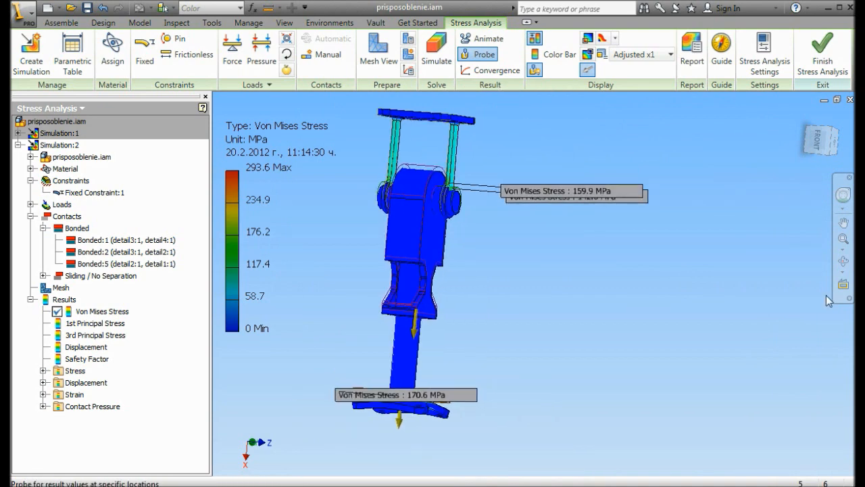
pyautogui.click(844, 261)
pyautogui.moveTo(580, 319); pyautogui.dragTo(583, 335)
pyautogui.keyDown('shift'); pyautogui.moveTo(584, 336); pyautogui.dragTo(674, 328, button='middle'); pyautogui.keyUp('shift')
pyautogui.keyDown('shift'); pyautogui.moveTo(674, 328); pyautogui.dragTo(601, 299, button='middle'); pyautogui.keyUp('shift')
pyautogui.moveTo(601, 299); pyautogui.dragTo(593, 278)
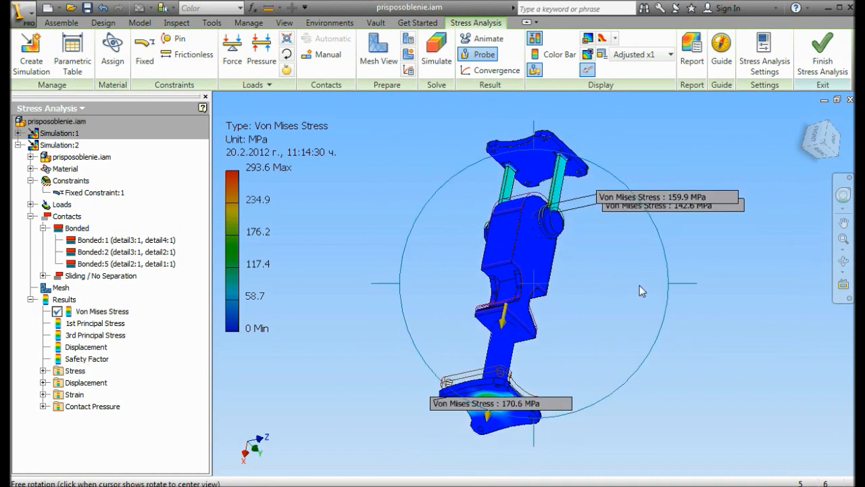
pyautogui.press('Escape')
pyautogui.press('Escape')
pyautogui.moveTo(639, 286); pyautogui.dragTo(627, 293, button='middle')
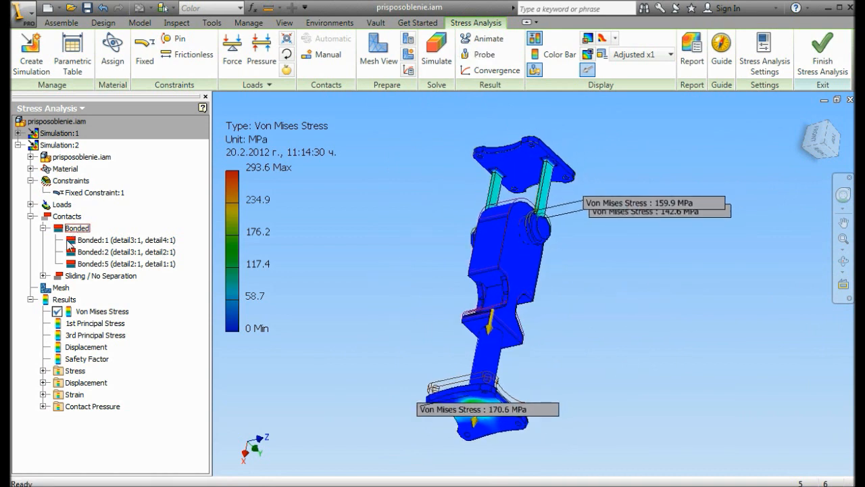
# Step: Collapse the Bonded group and the Contacts branch of Simulation:2 in the browser tree
pyautogui.click(43, 228)
pyautogui.click(30, 216)
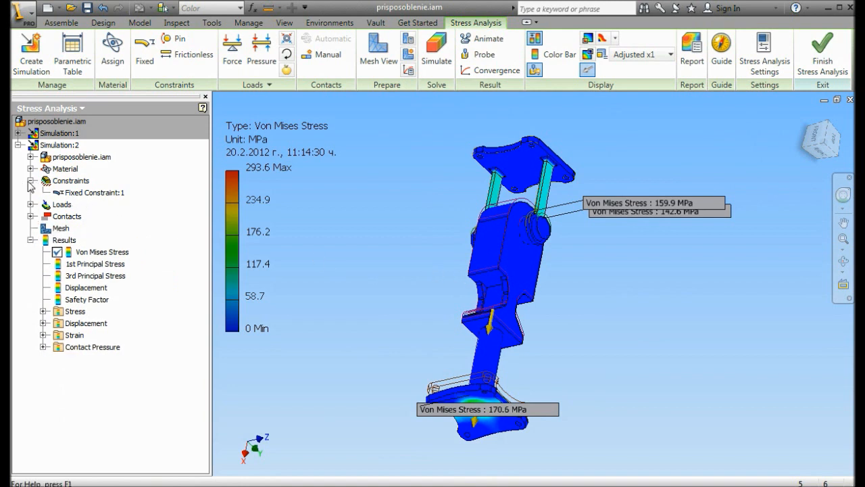
pyautogui.moveTo(349, 216); pyautogui.dragTo(321, 237, button='middle')
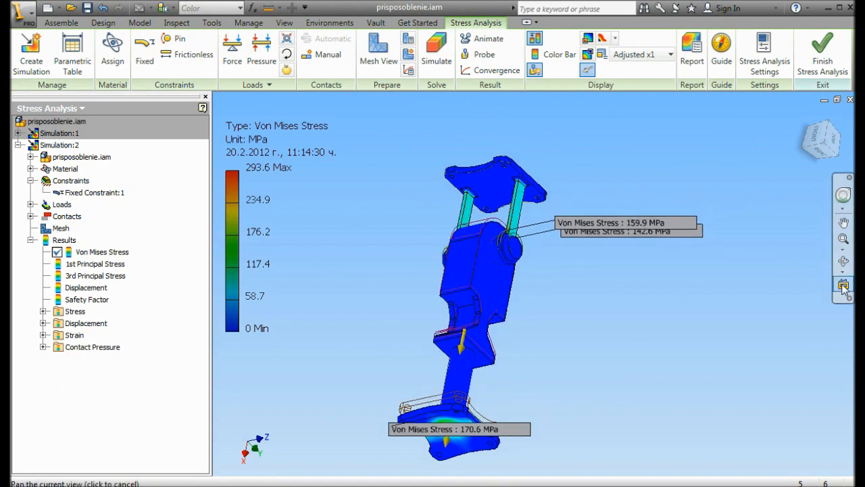
pyautogui.click(843, 263)
pyautogui.moveTo(560, 315); pyautogui.dragTo(495, 253)
pyautogui.press('Escape')
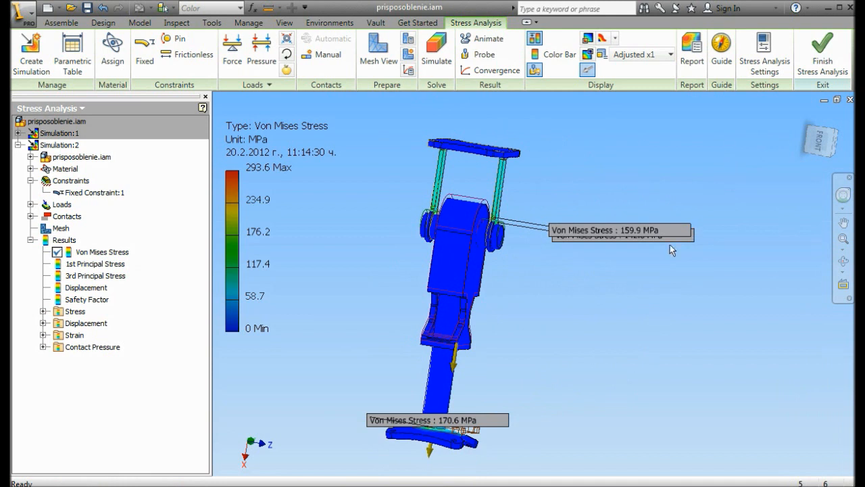
pyautogui.moveTo(578, 264); pyautogui.dragTo(576, 258, button='middle')
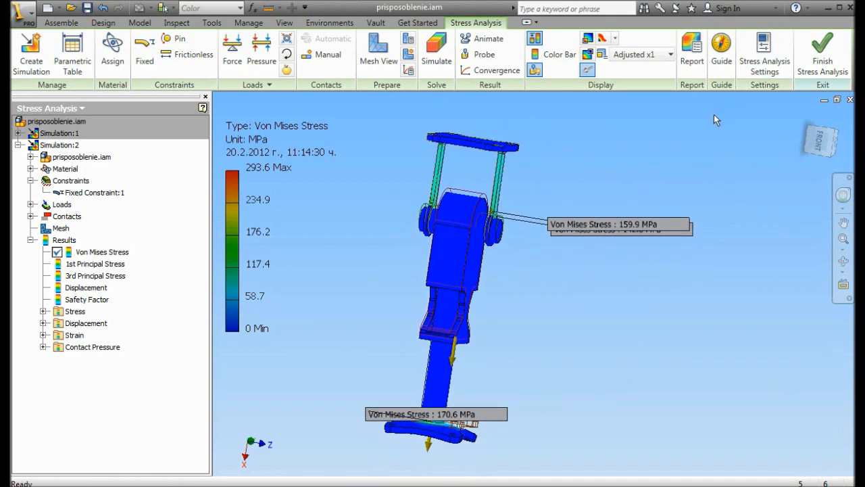
# Step: Generate a custom stress analysis report with 640 x 480 images, saved as prisposobleni.html in the assembly's folder
pyautogui.click(695, 66)
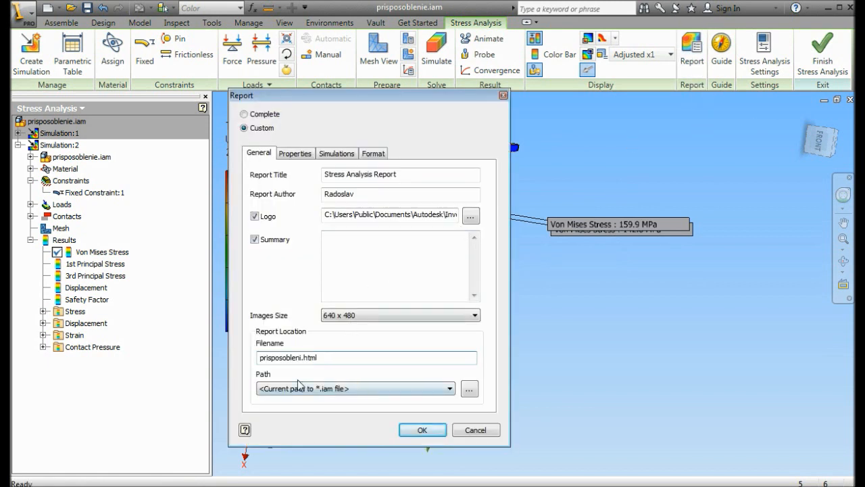
pyautogui.click(425, 431)
pyautogui.click(509, 333)
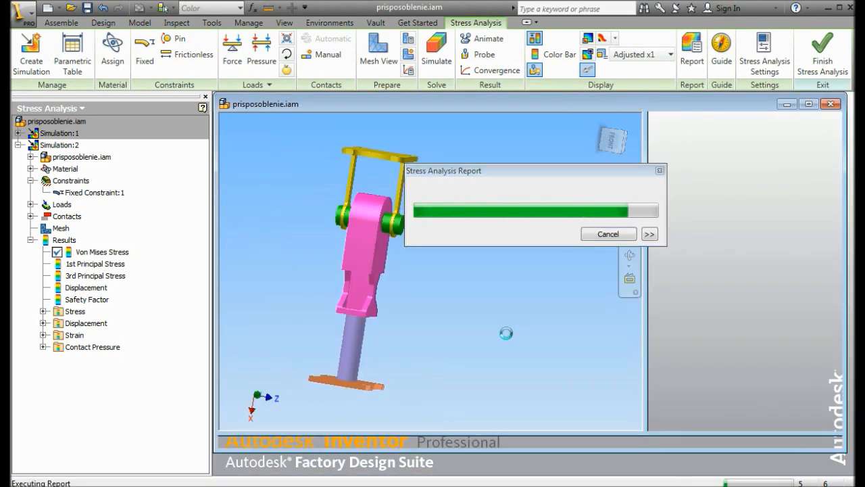
# Step: Review the Stress Analysis Report in Firefox, including its project info and materials, and close the browser with both tabs
pyautogui.scroll(-12, 534, 272)
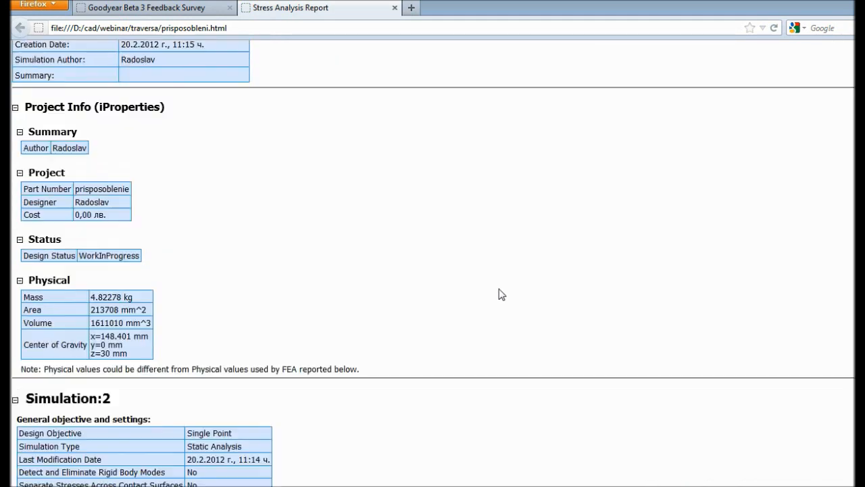
pyautogui.scroll(-4, 500, 297)
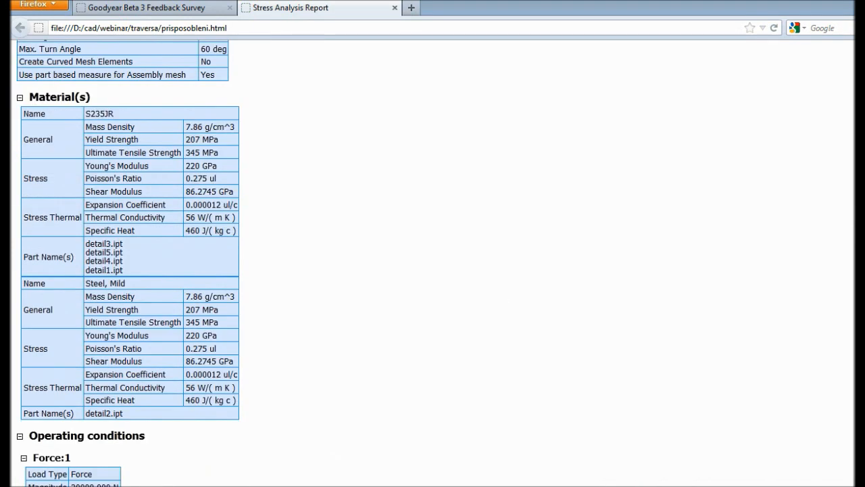
pyautogui.click(854, 1)
pyautogui.moveTo(813, 198); pyautogui.dragTo(815, 80)
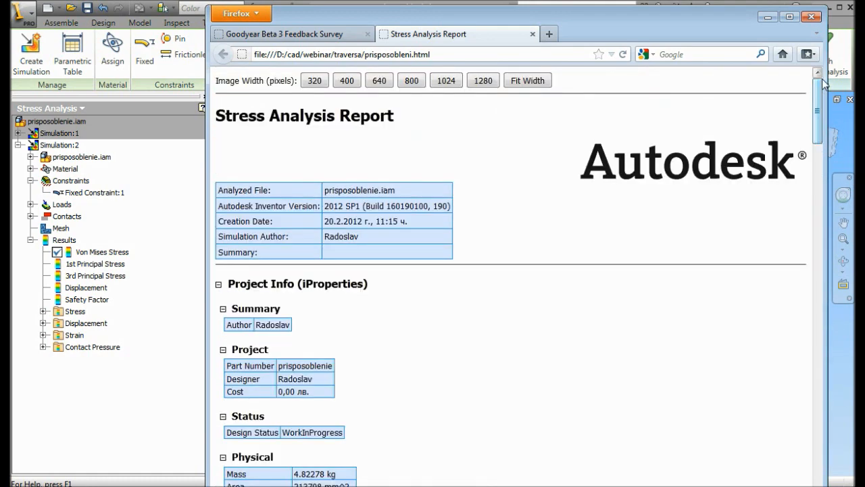
pyautogui.click(814, 16)
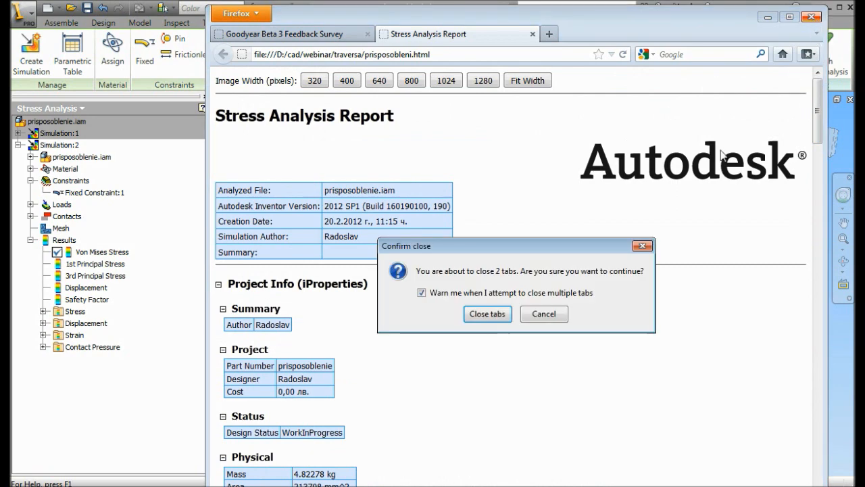
pyautogui.click(487, 314)
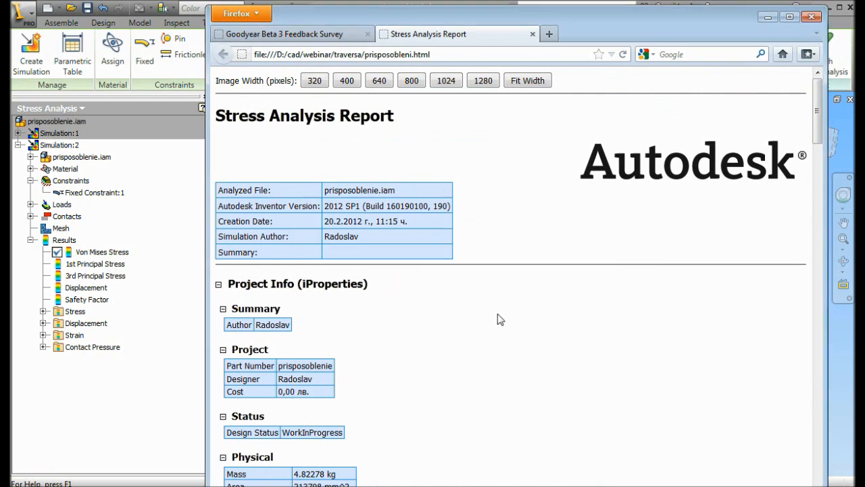
# Step: Examine the probed Von Mises stresses and the deformed shape around the pin joint and central body of the assembly
pyautogui.moveTo(583, 363); pyautogui.dragTo(595, 335, button='middle')
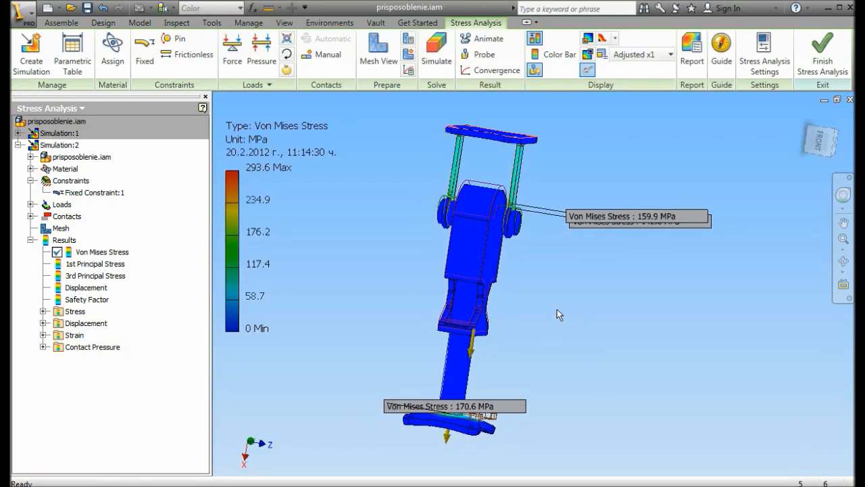
pyautogui.scroll(-6, 545, 304)
pyautogui.scroll(5, 542, 302)
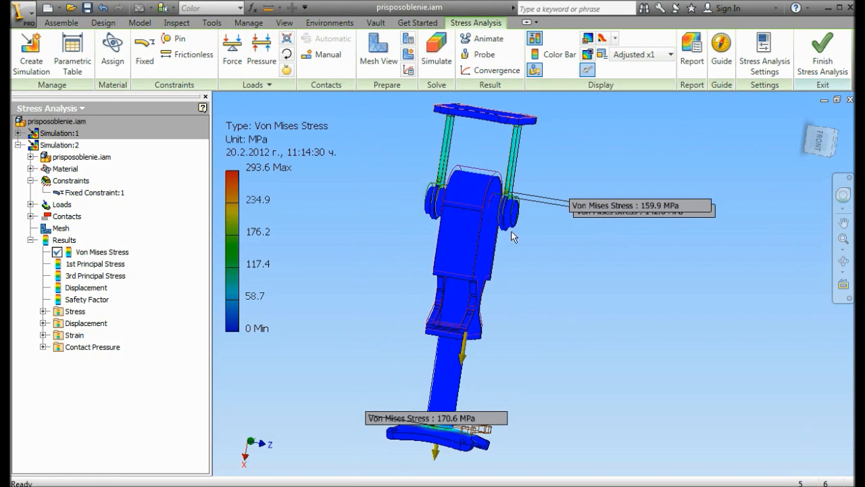
pyautogui.moveTo(513, 236); pyautogui.dragTo(520, 248, button='middle')
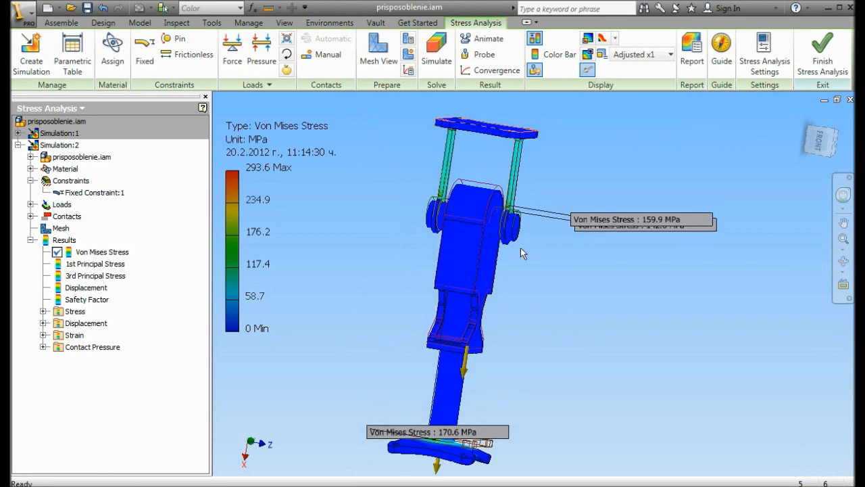
pyautogui.click(843, 265)
pyautogui.moveTo(476, 290); pyautogui.dragTo(521, 293)
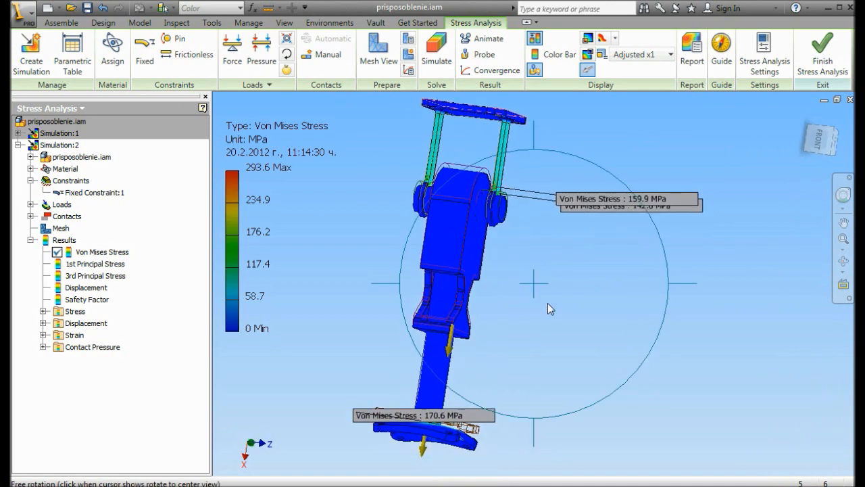
pyautogui.scroll(3, 461, 297)
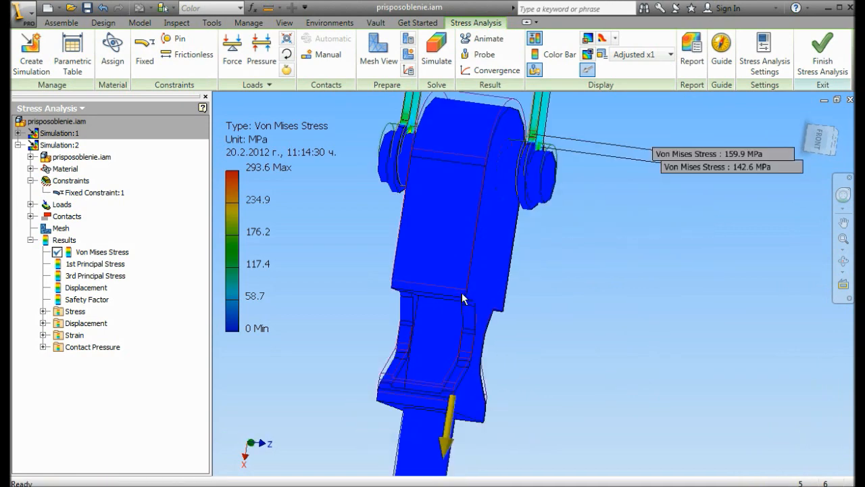
pyautogui.scroll(-3, 463, 297)
pyautogui.scroll(4, 462, 298)
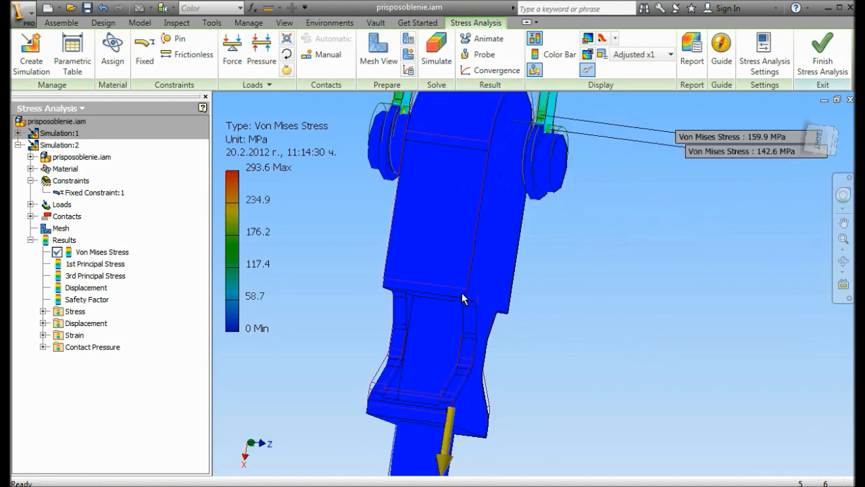